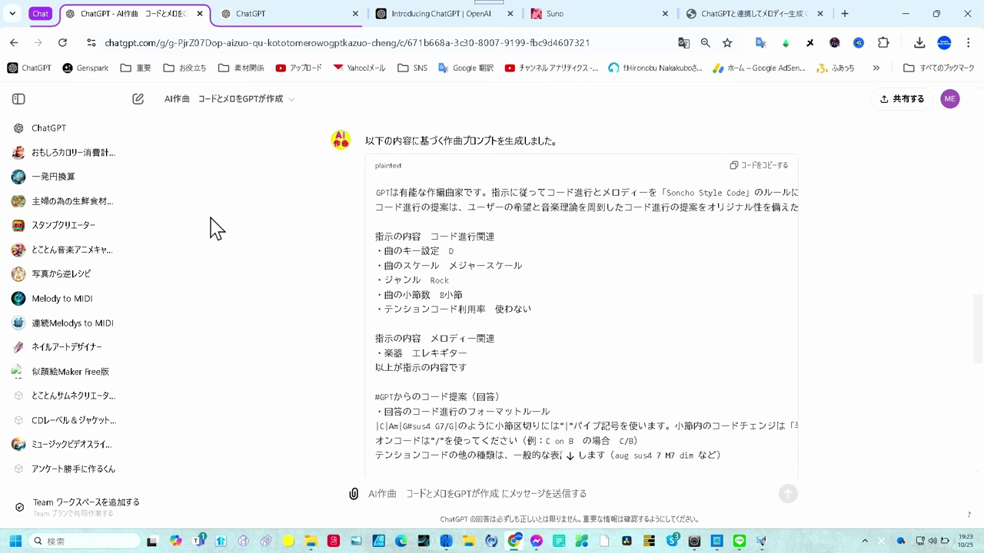
pyautogui.click(275, 15)
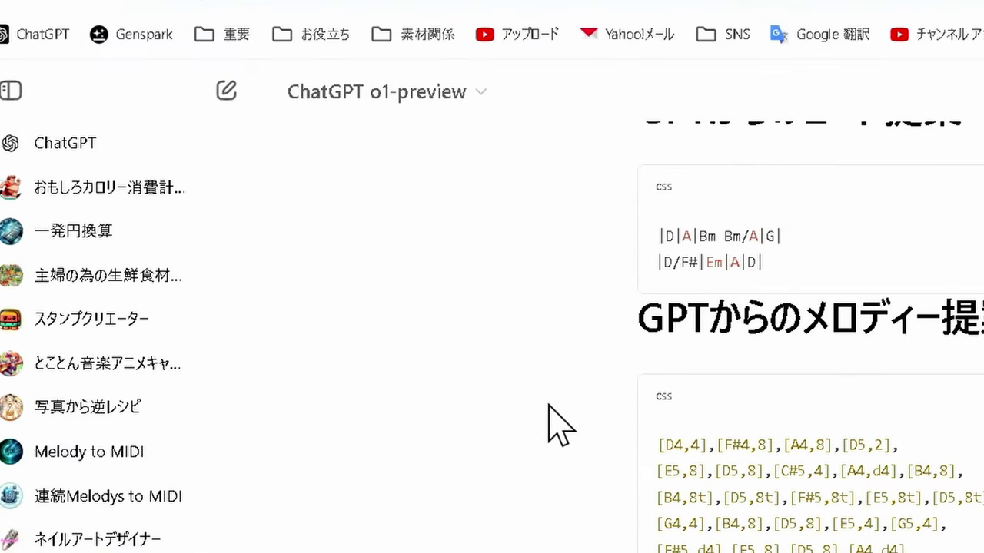
pyautogui.scroll(2, 548, 407)
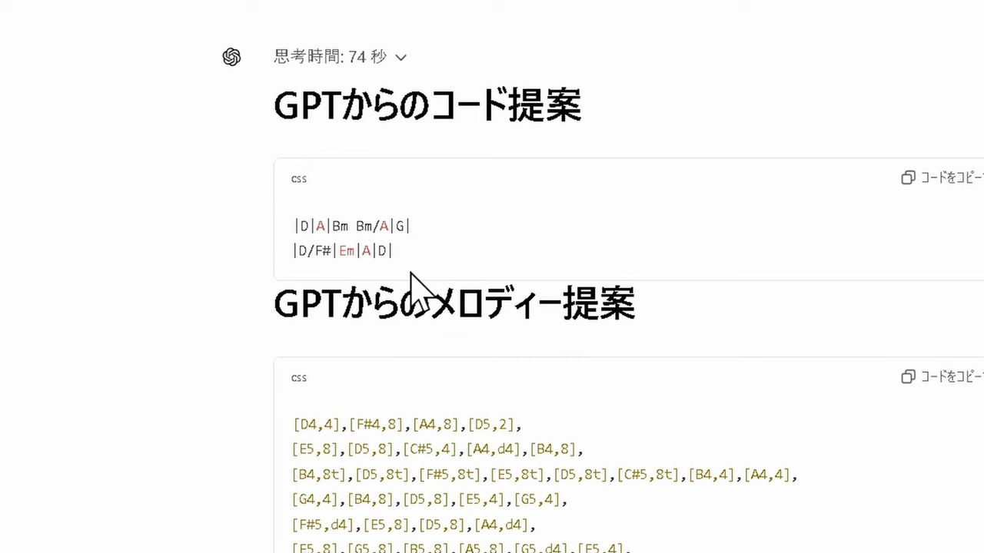
pyautogui.scroll(-1, 329, 406)
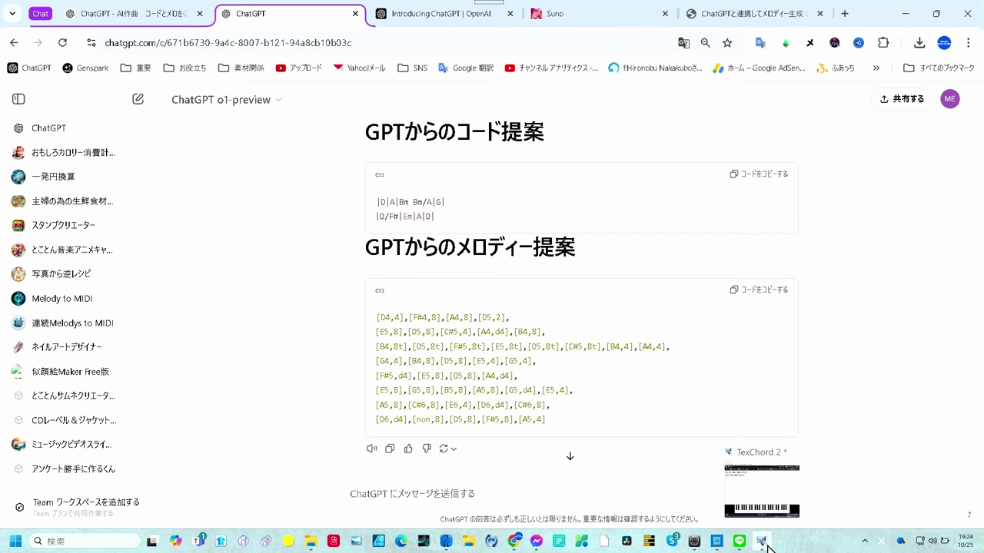
# Bring TexChord 2 forward and play the D A Bm Bm/A G D/F# Em A D progression from the start
pyautogui.click(763, 541)
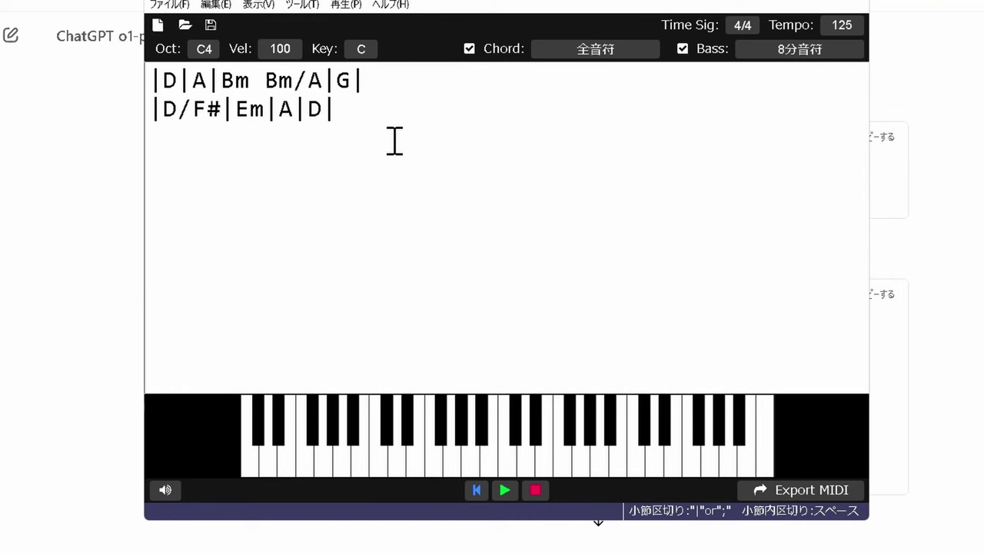
pyautogui.press('F5')
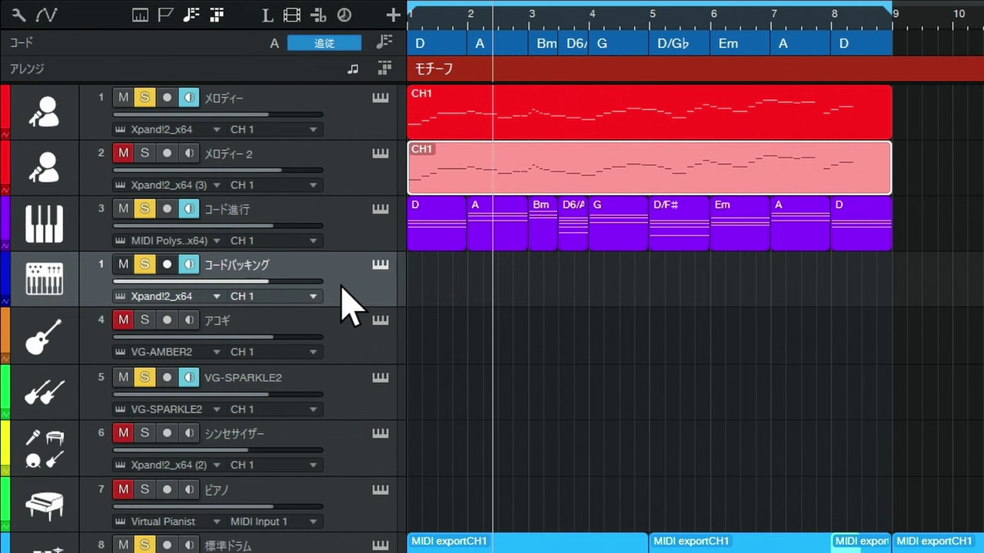
# Select the VG-SPARKLE2 track and drum clip, return to the song start, turn looping off, and play
pyautogui.click(344, 375)
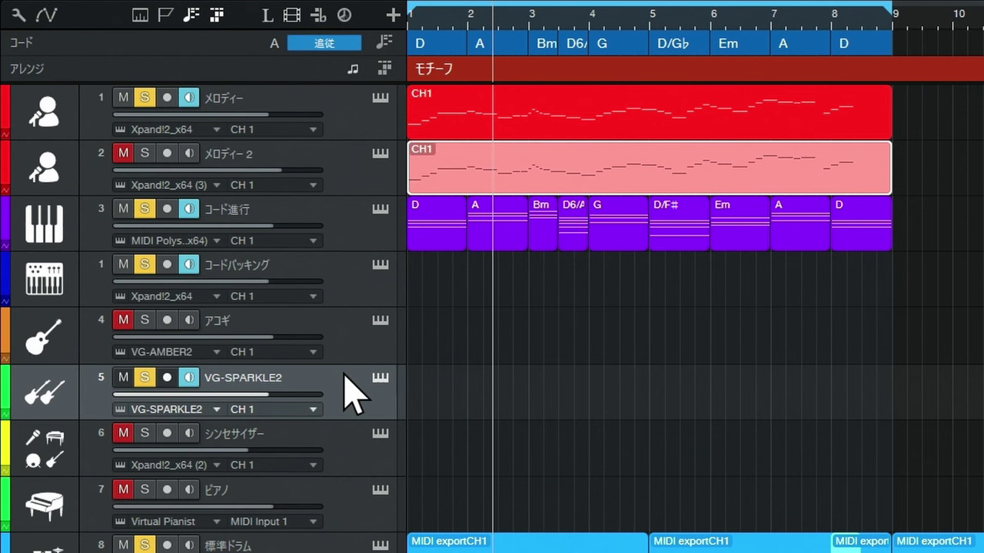
pyautogui.click(753, 542)
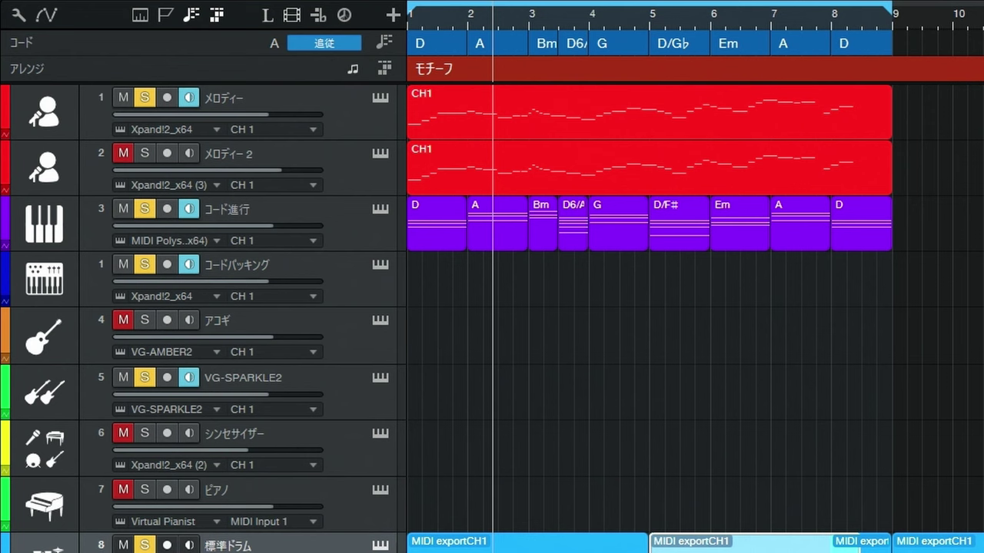
pyautogui.press(',')
pyautogui.press('/')
pyautogui.press('space')
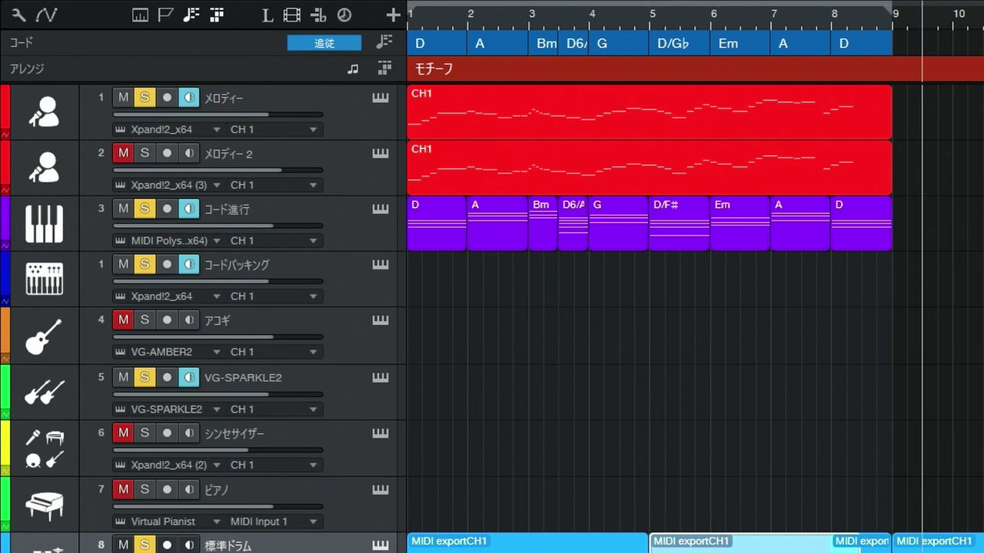
# Solo メロディー2, mute メロディー, audition from the start, then mute VG-SPARKLE2
pyautogui.click(146, 158)
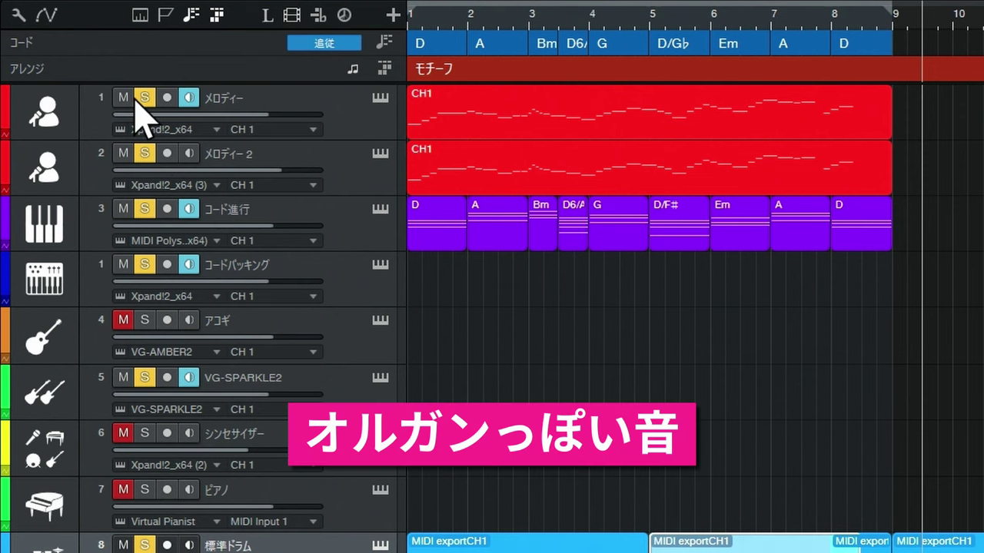
pyautogui.click(143, 97)
pyautogui.click(123, 97)
pyautogui.press('Home')
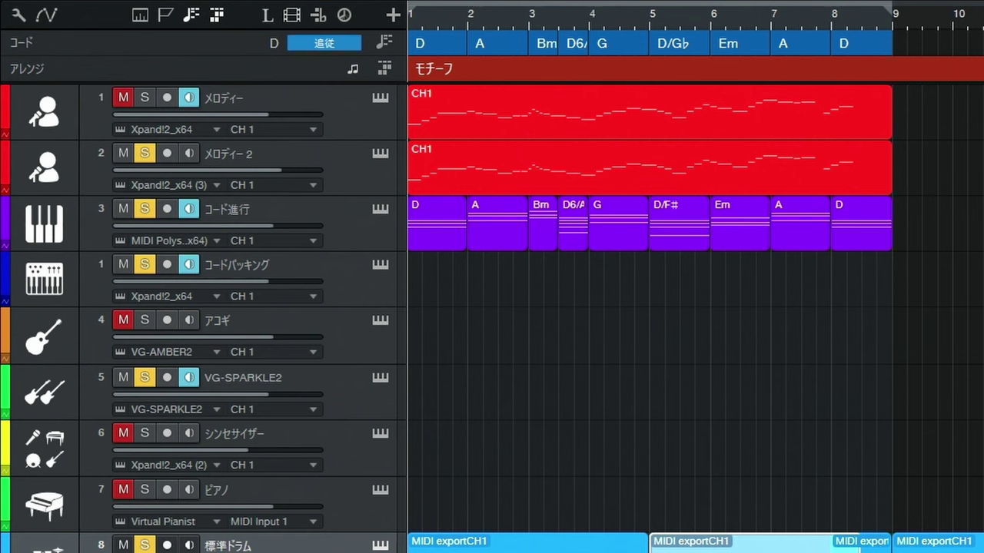
pyautogui.press('space')
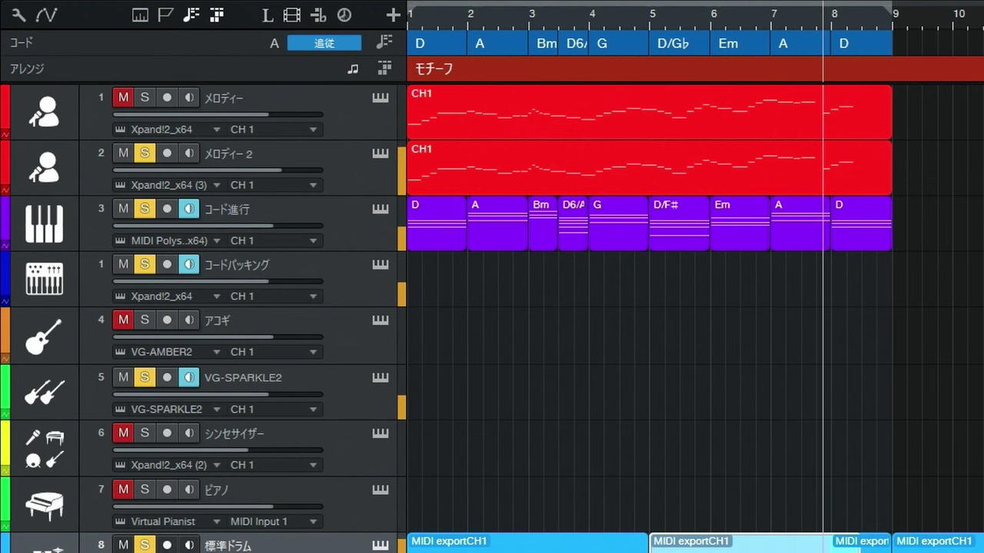
pyautogui.press('space')
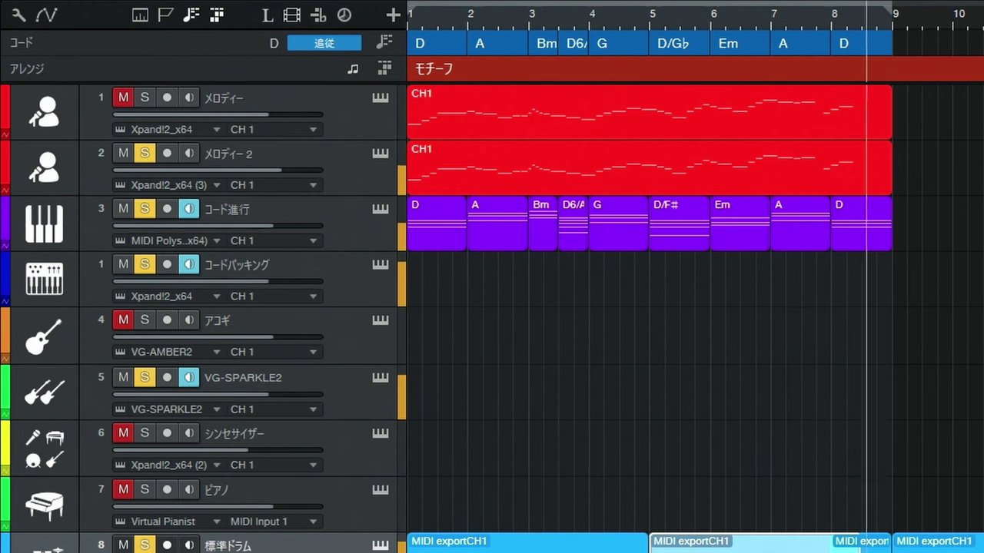
pyautogui.click(124, 378)
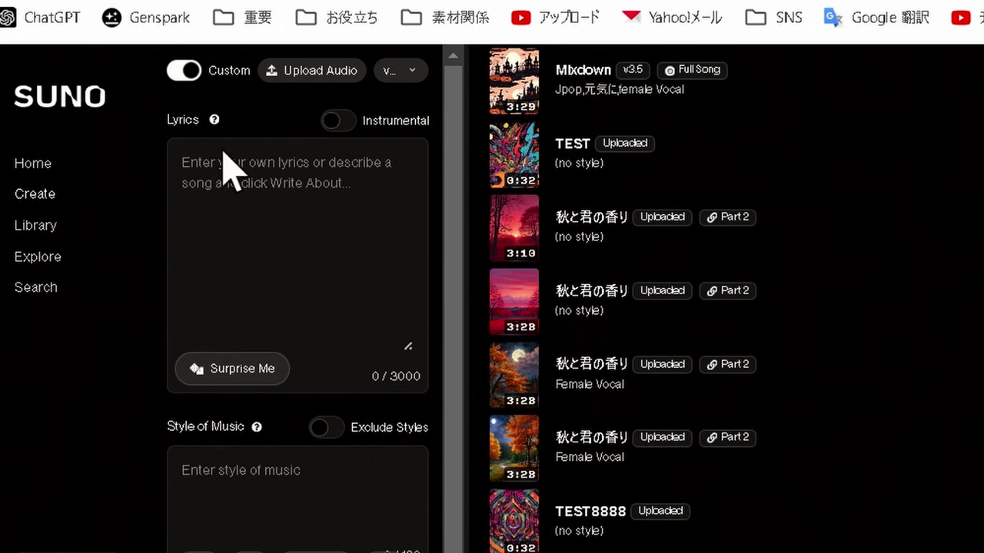
# Upload TESTROCK ギターメロ.wav from this computer into the Suno library
pyautogui.click(314, 69)
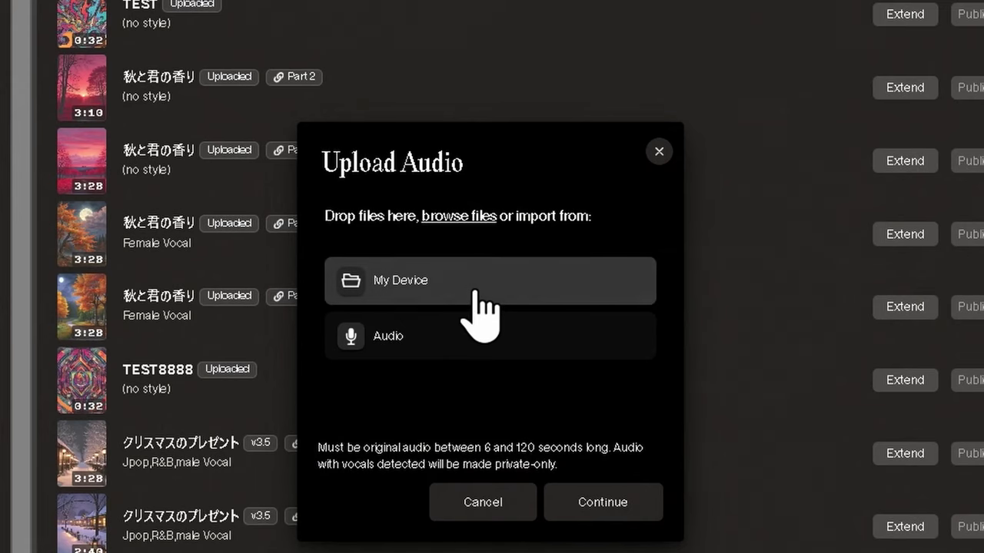
pyautogui.click(474, 292)
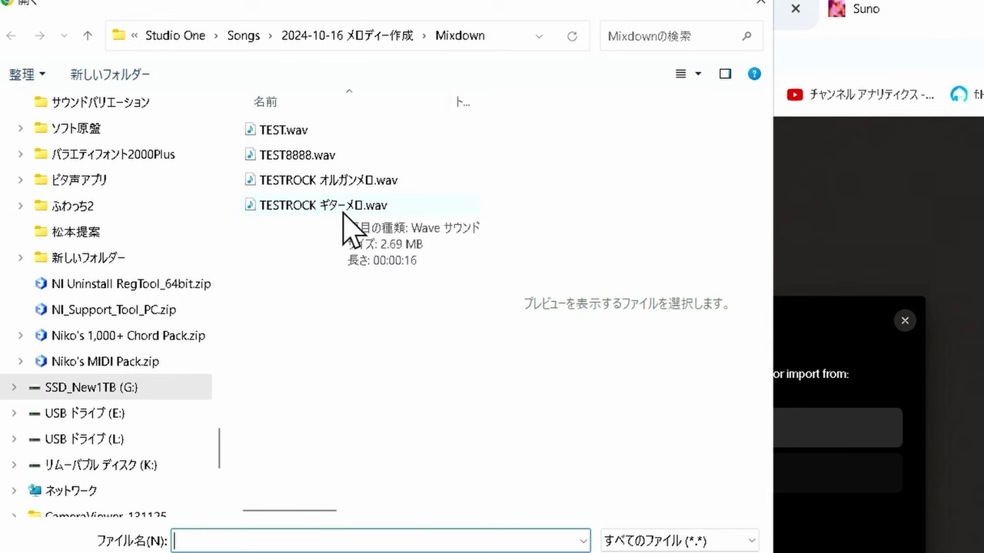
pyautogui.click(352, 223)
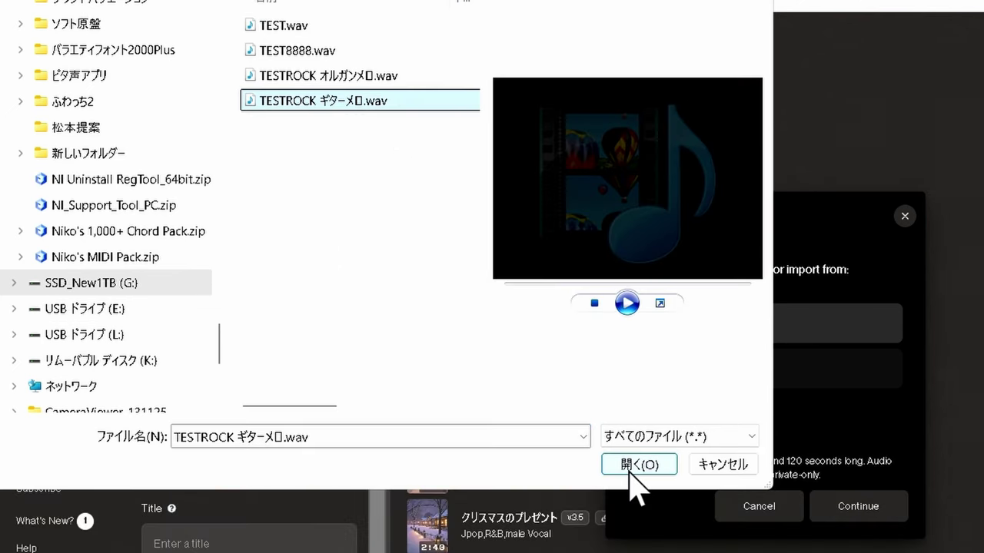
pyautogui.click(635, 465)
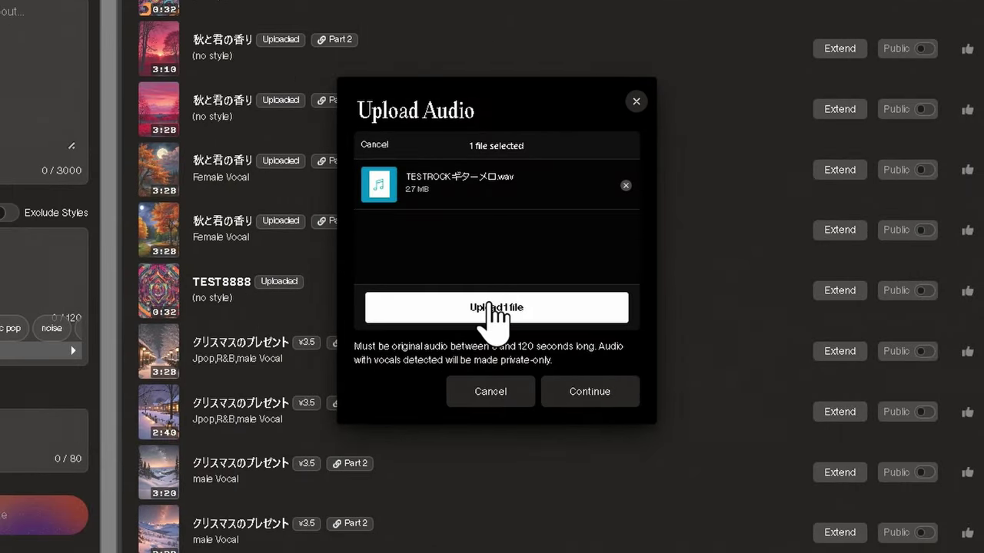
pyautogui.click(490, 307)
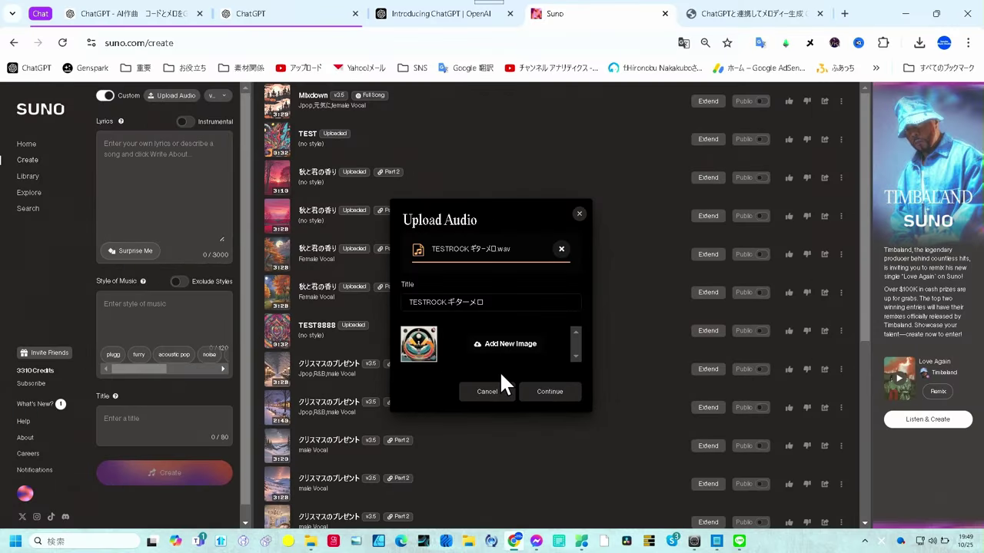
pyautogui.click(542, 401)
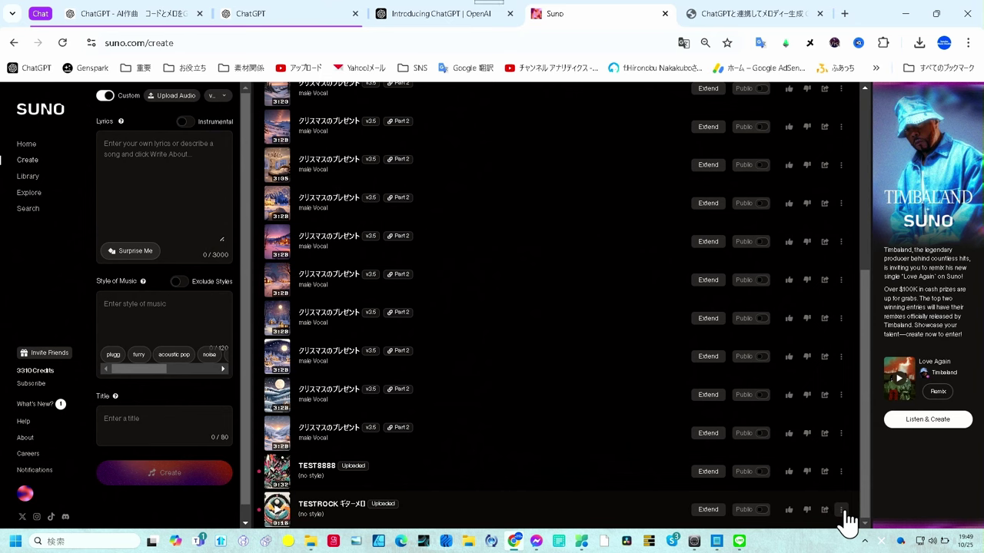
pyautogui.click(842, 512)
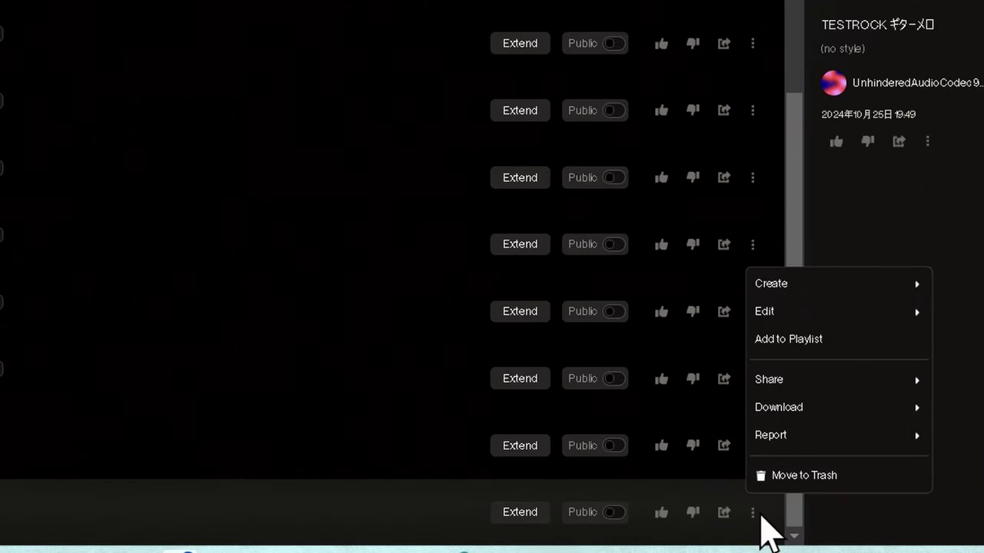
pyautogui.moveTo(767, 317)
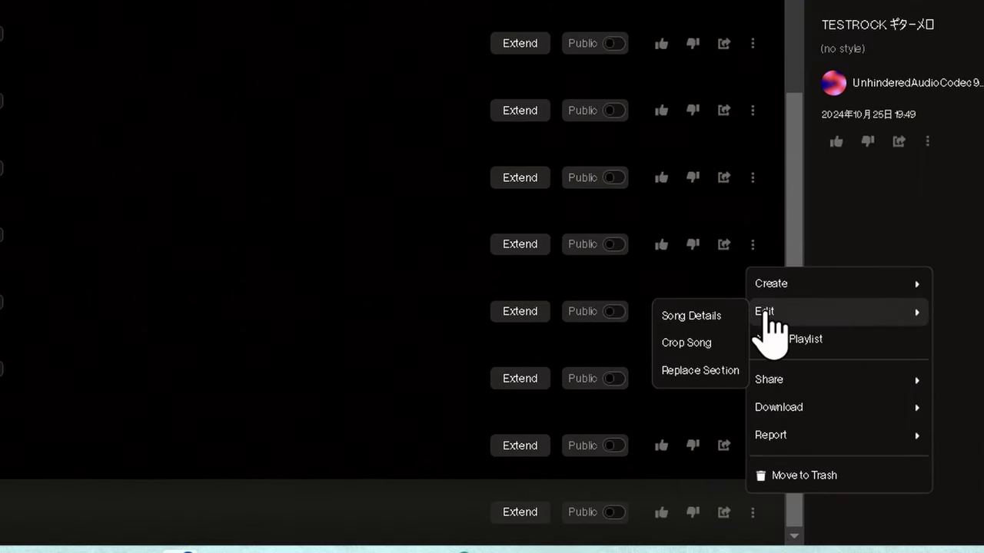
pyautogui.click(724, 316)
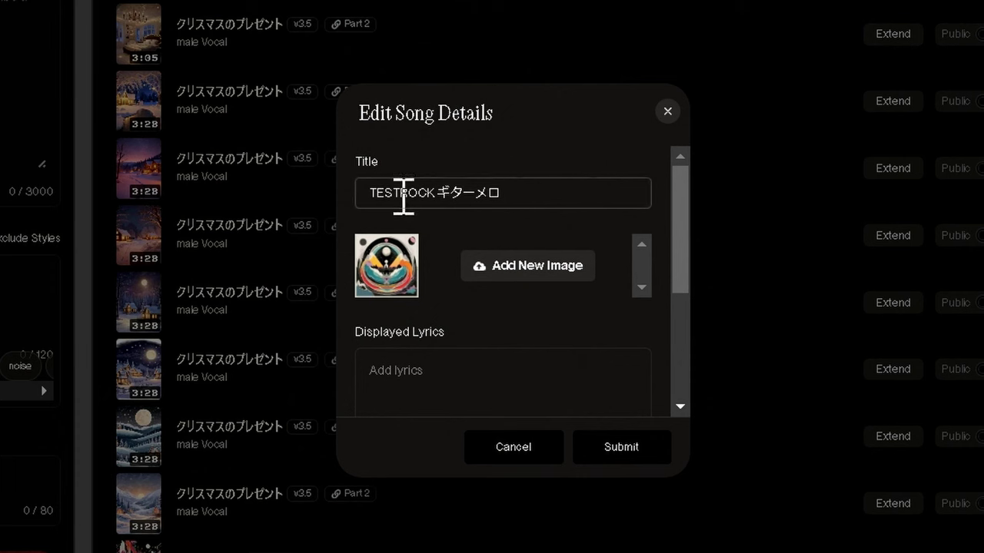
pyautogui.click(402, 193)
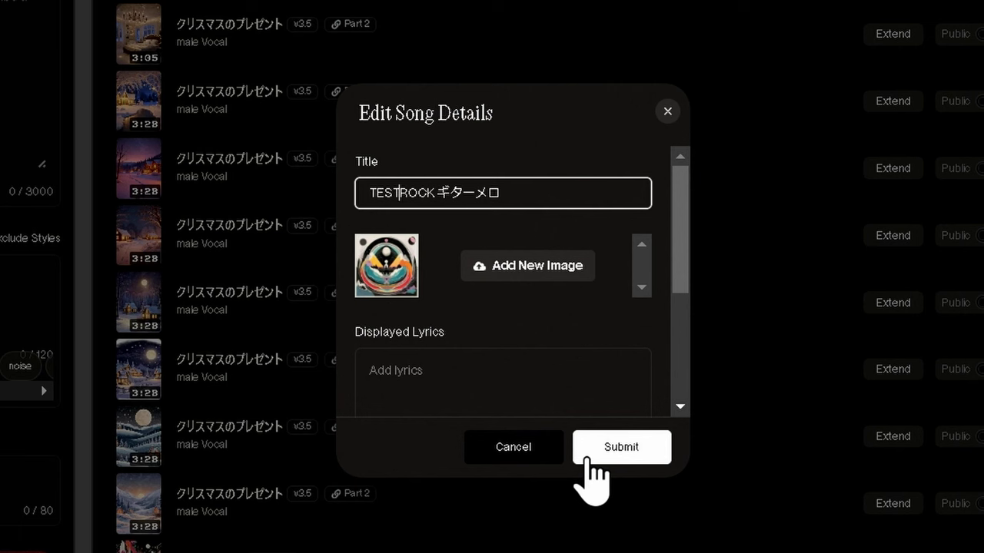
pyautogui.press('BackSpace')
pyautogui.press('BackSpace')
pyautogui.press('BackSpace')
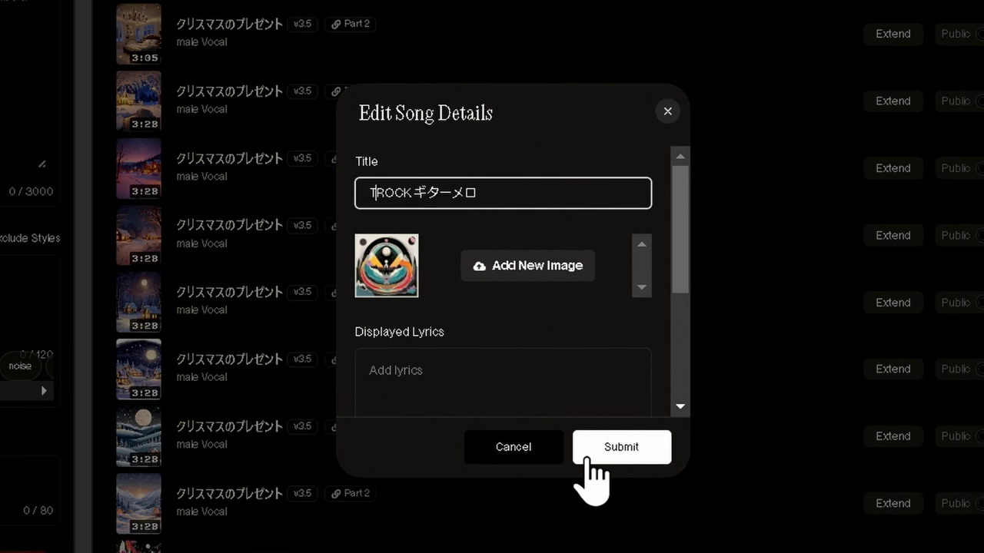
pyautogui.press('BackSpace')
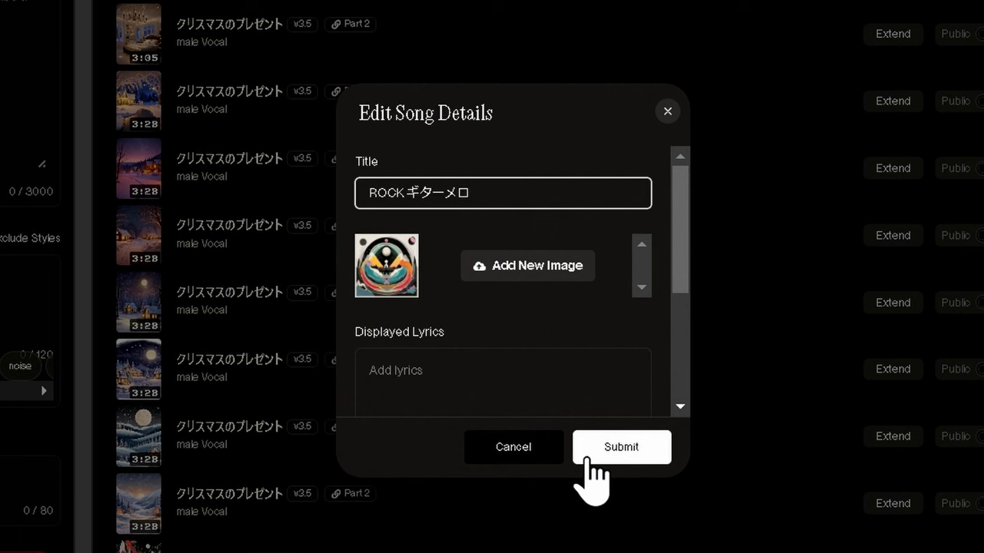
pyautogui.click(595, 454)
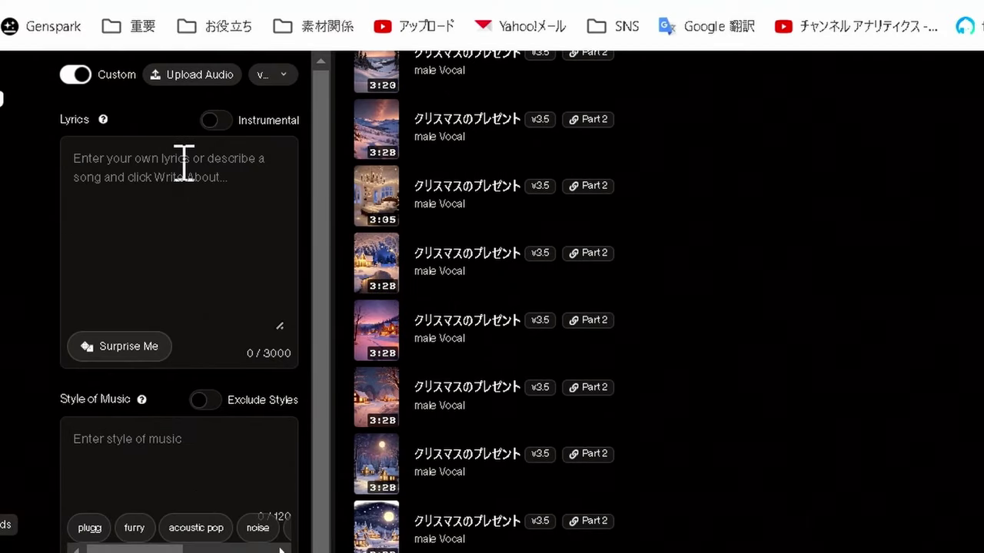
# Place the cursor in the empty Custom-mode Lyrics box
pyautogui.click(184, 163)
# Paste the full ハロウィンとチョコバナナ song text and insert the starred intro lines above it
pyautogui.write('ハロウィンとチョコバナナ')
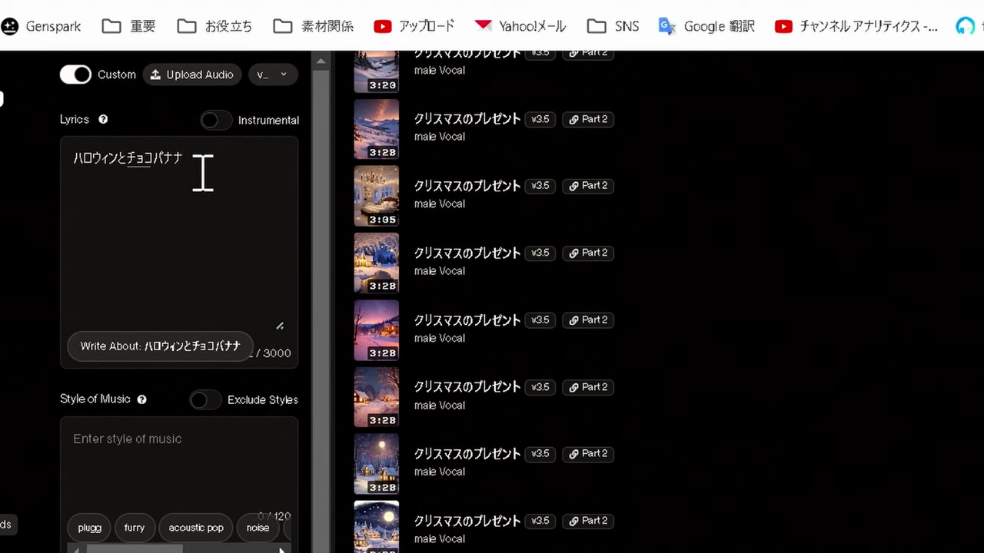
pyautogui.hotkey('ctrl', 'a')
pyautogui.hotkey('ctrl', 'v')
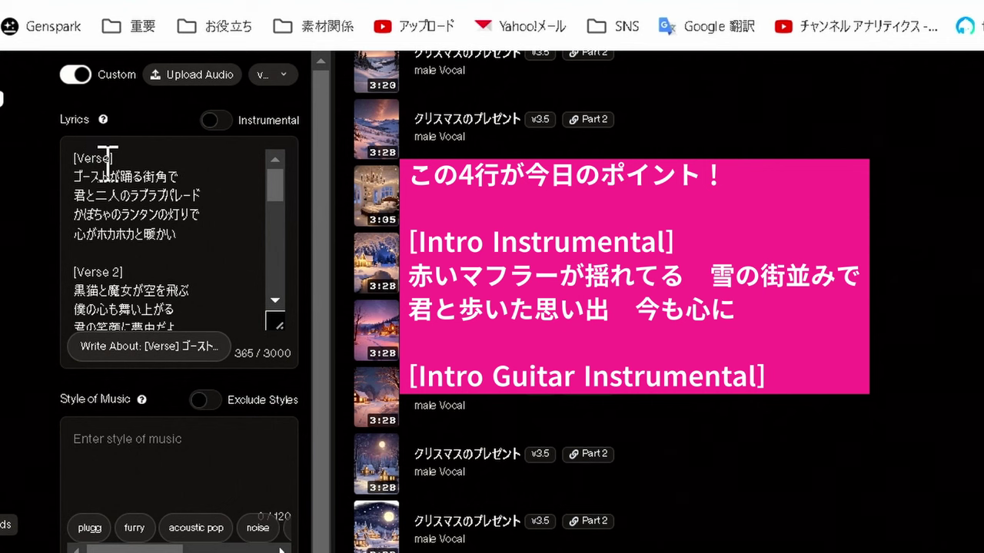
pyautogui.press('Return')
pyautogui.press('Return')
pyautogui.press('Return')
pyautogui.write("★[Intro Instrumental] ★このあかいまふらーはふたりのあかし ★I'll neverforget ★[Intro piano Instrumental]")
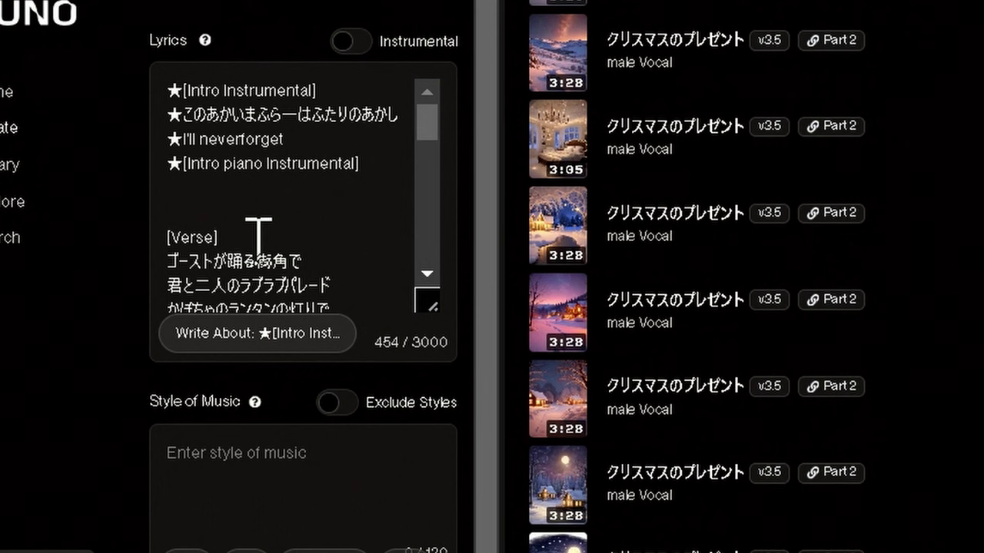
pyautogui.click(190, 116)
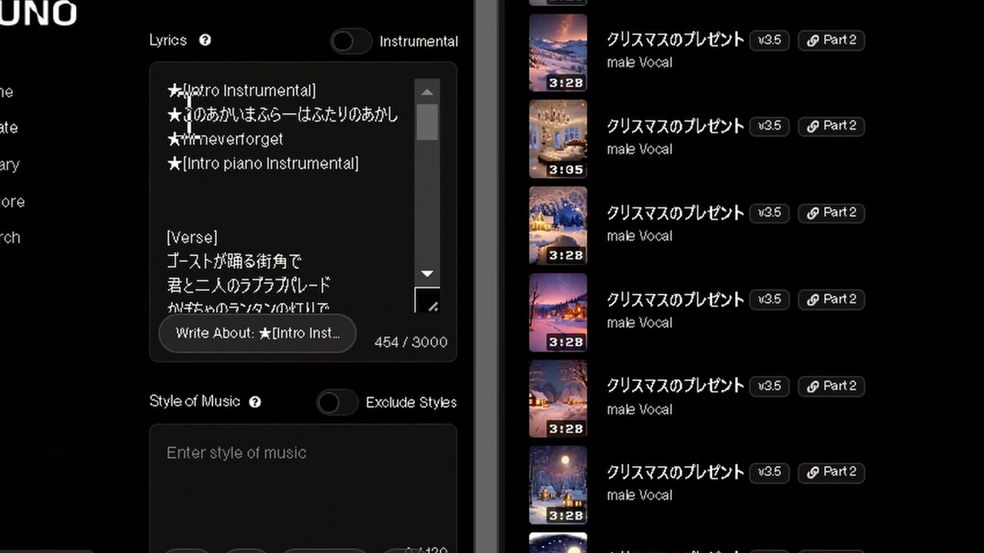
pyautogui.press('BackSpace')
# Copy the first two verse lines into the intro under [Intro Instrumental]
pyautogui.moveTo(311, 261); pyautogui.dragTo(230, 250)
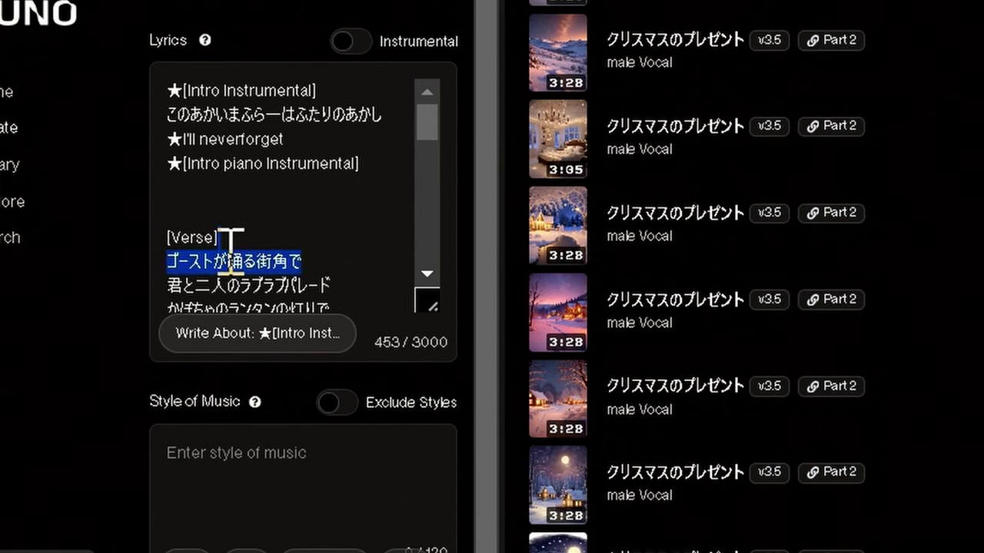
pyautogui.moveTo(330, 286); pyautogui.dragTo(156, 278)
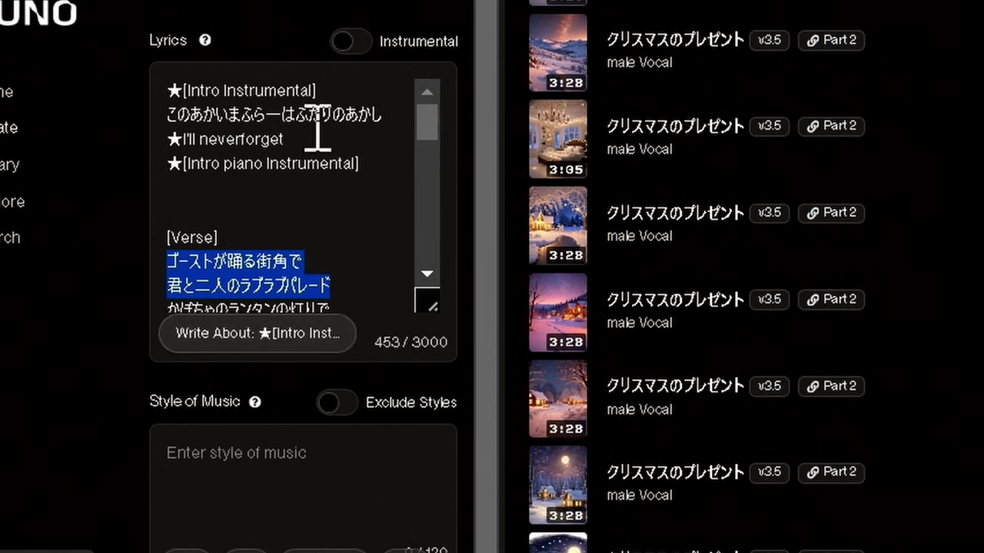
pyautogui.moveTo(286, 139); pyautogui.dragTo(149, 129)
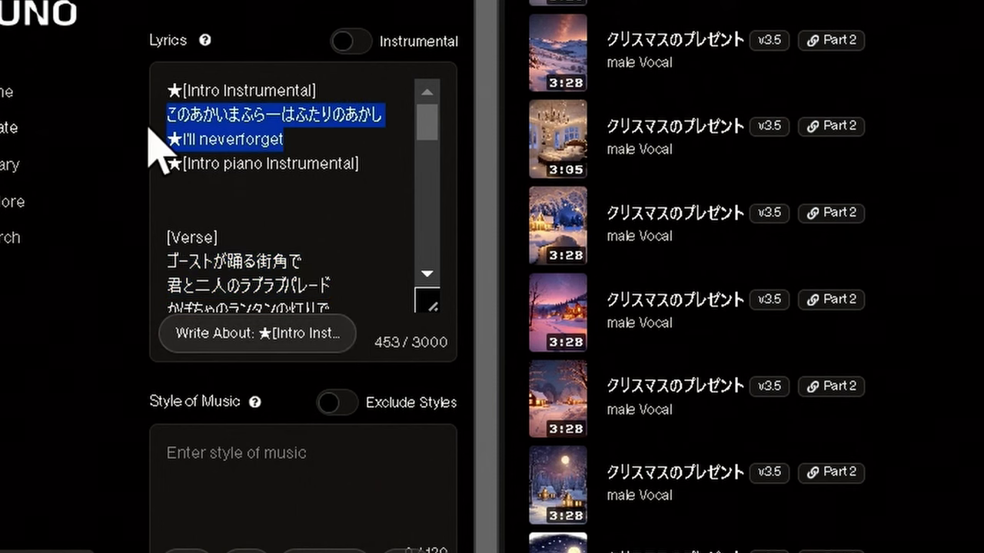
pyautogui.write('ゴーストが踊る街角で 君と二人のラプラプパレード')
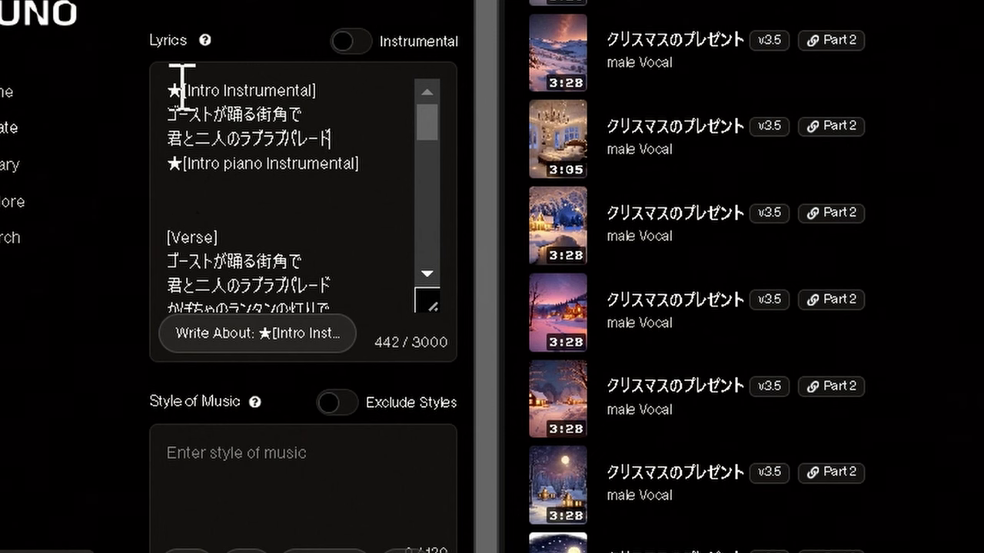
pyautogui.click(182, 90)
pyautogui.press('BackSpace')
# Change the piano tag to [Intro Guitar Instrumental] and remove the stray blank line before [Verse]
pyautogui.click(338, 138)
pyautogui.press('Return')
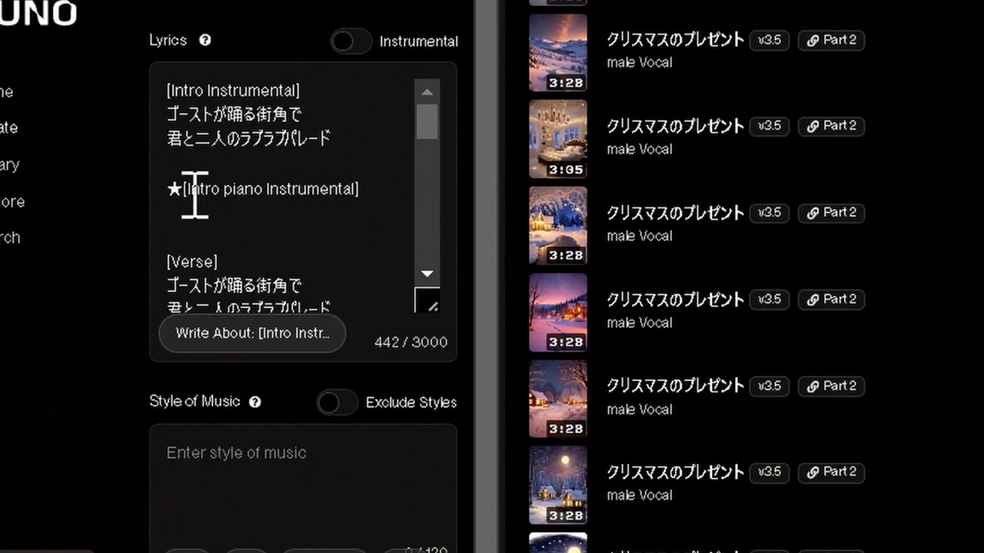
pyautogui.doubleClick(182, 192)
pyautogui.press('BackSpace')
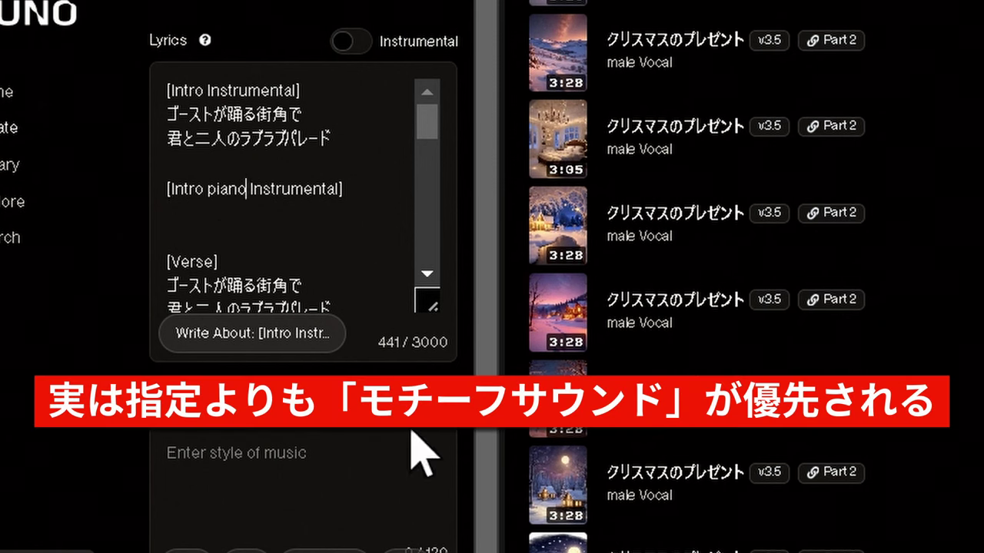
pyautogui.press('BackSpace')
pyautogui.press('BackSpace')
pyautogui.press('BackSpace')
pyautogui.press('BackSpace')
pyautogui.write('Guitar')
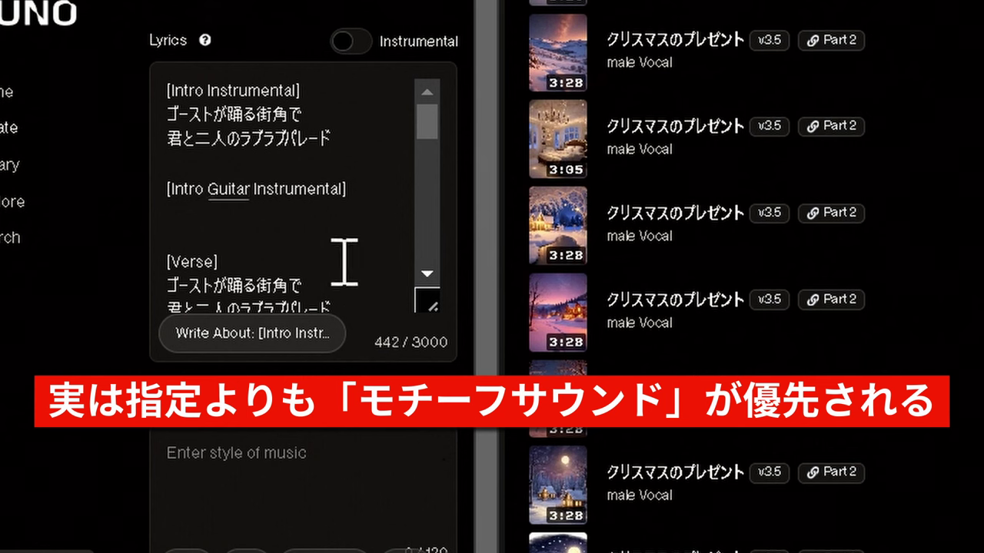
pyautogui.click(344, 261)
pyautogui.click(208, 235)
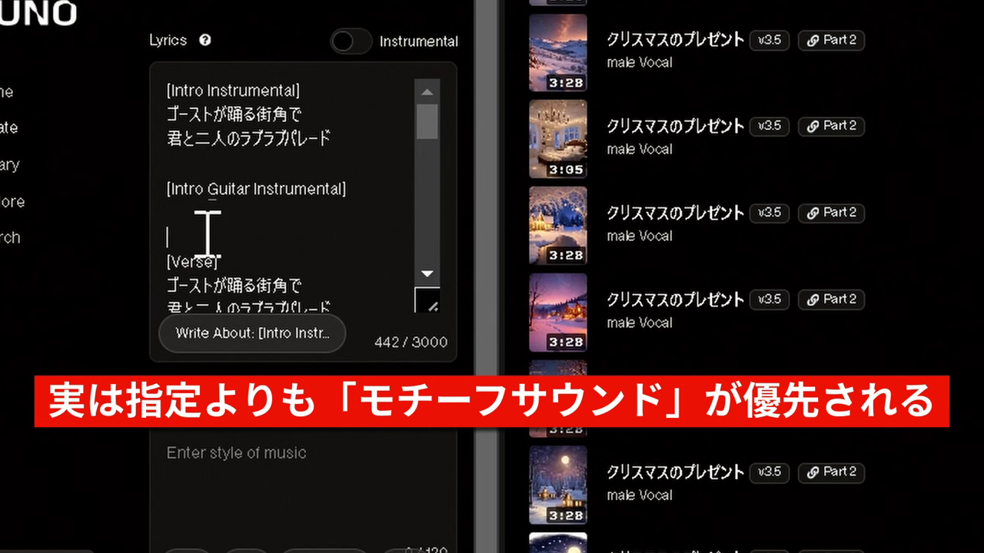
pyautogui.press('BackSpace')
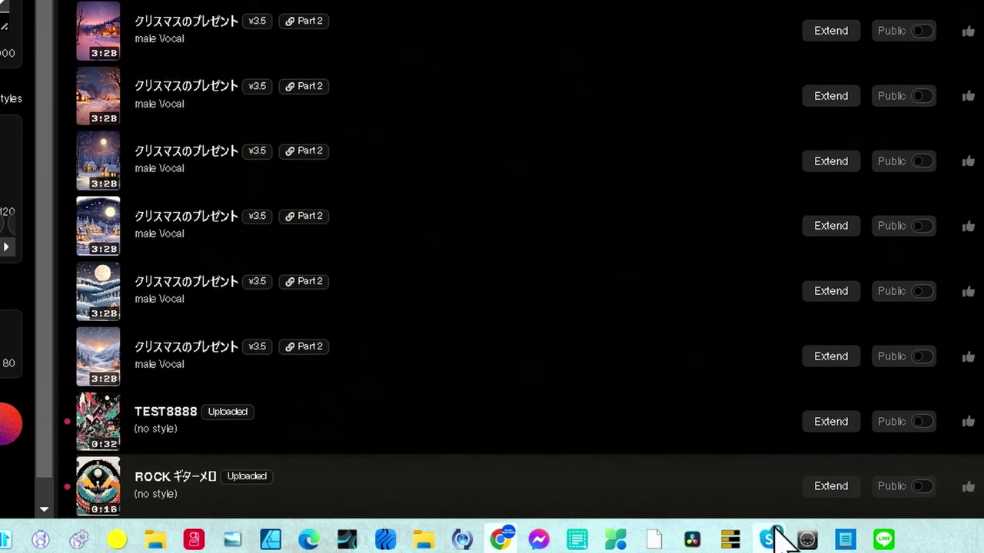
# Extend ROCK ギターメロ from 00:15 with the new lyrics and generate
pyautogui.click(832, 488)
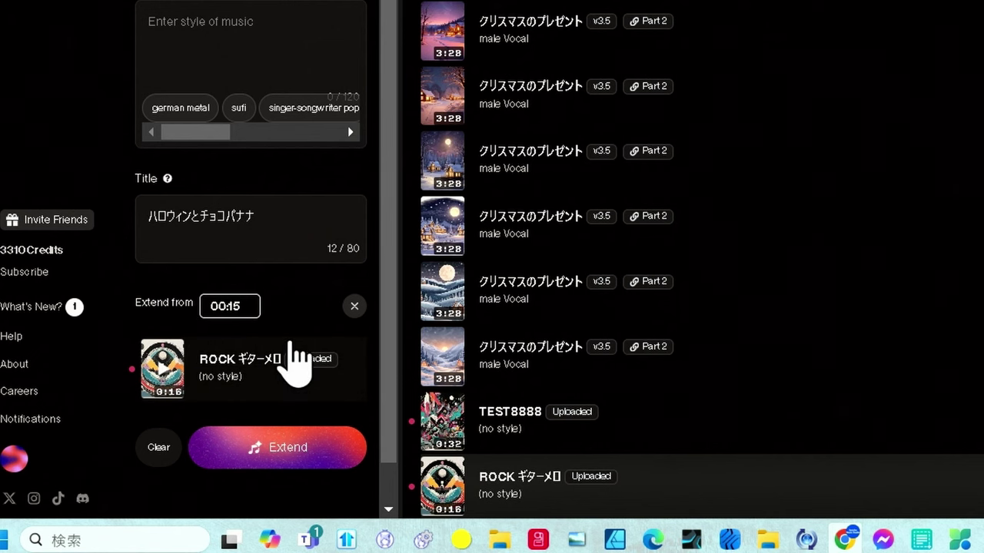
pyautogui.scroll(2, 265, 266)
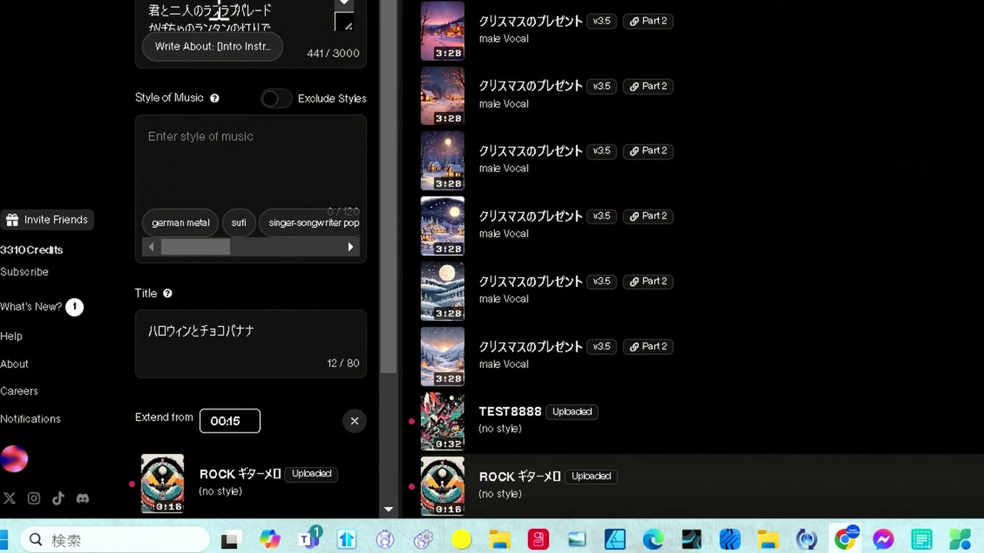
pyautogui.scroll(4, 219, 11)
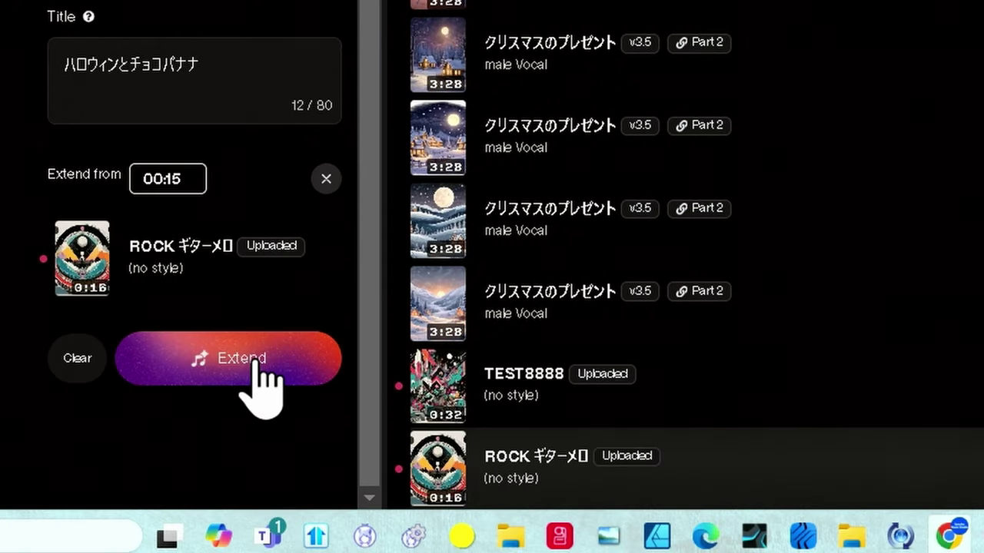
pyautogui.click(260, 365)
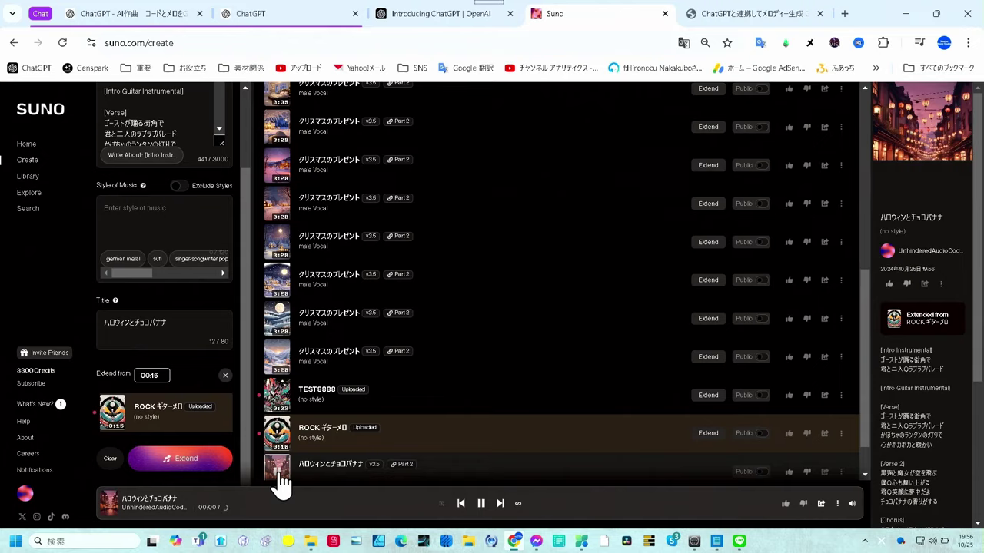
# Play the first ハロウィンとチョコバナナ song in the bottom player
pyautogui.click(279, 475)
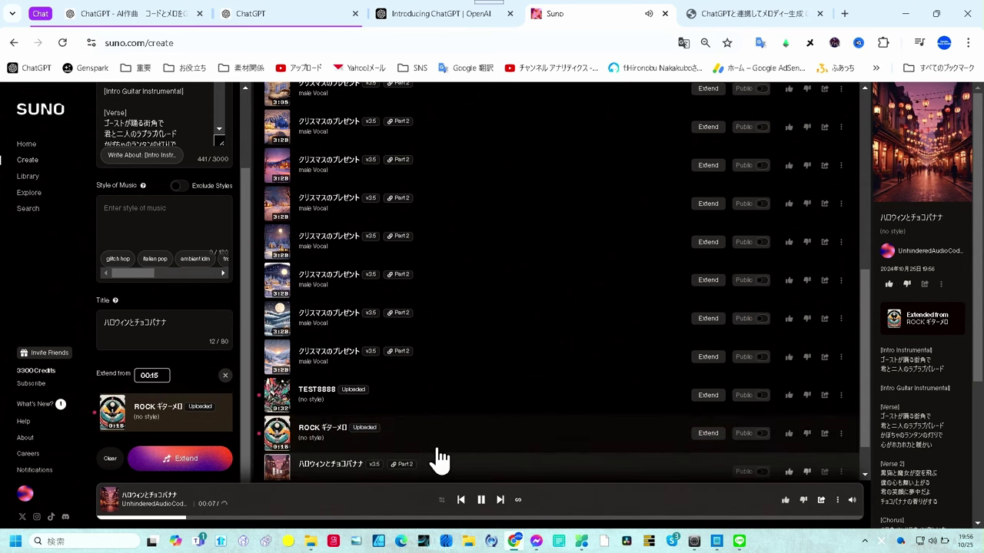
pyautogui.scroll(-1, 438, 461)
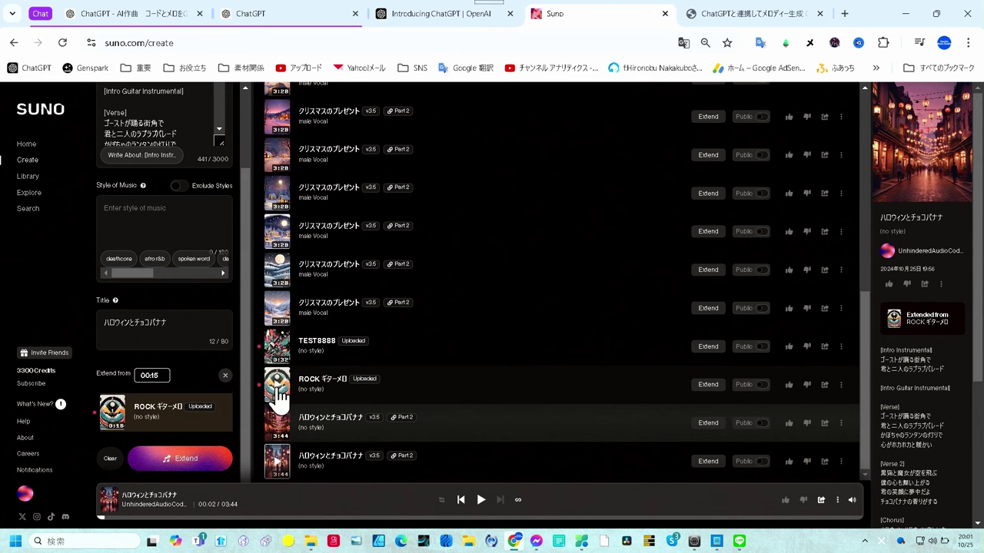
# Play ROCK ギターメロ, then the second ハロウィンとチョコバナナ version, pausing it at 00:23
pyautogui.click(280, 398)
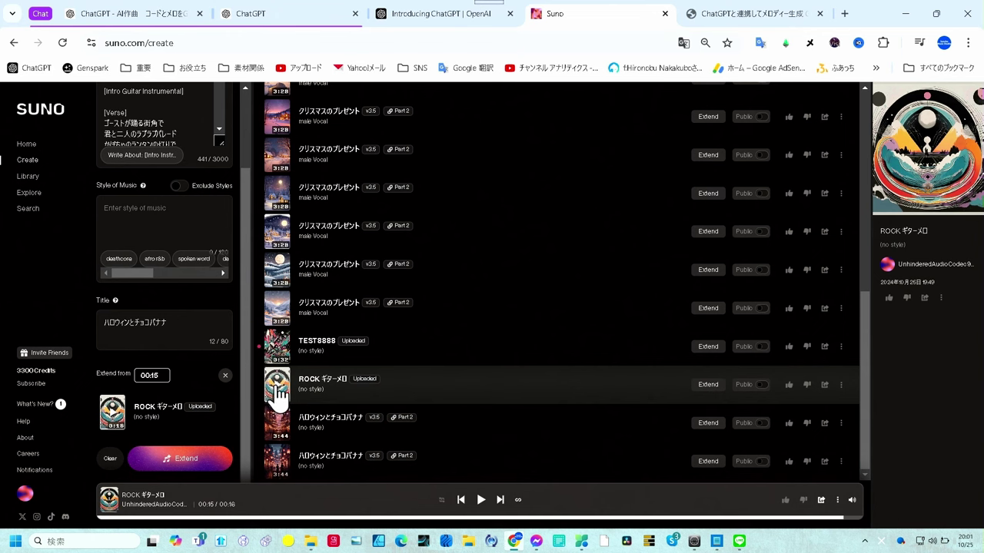
pyautogui.click(278, 462)
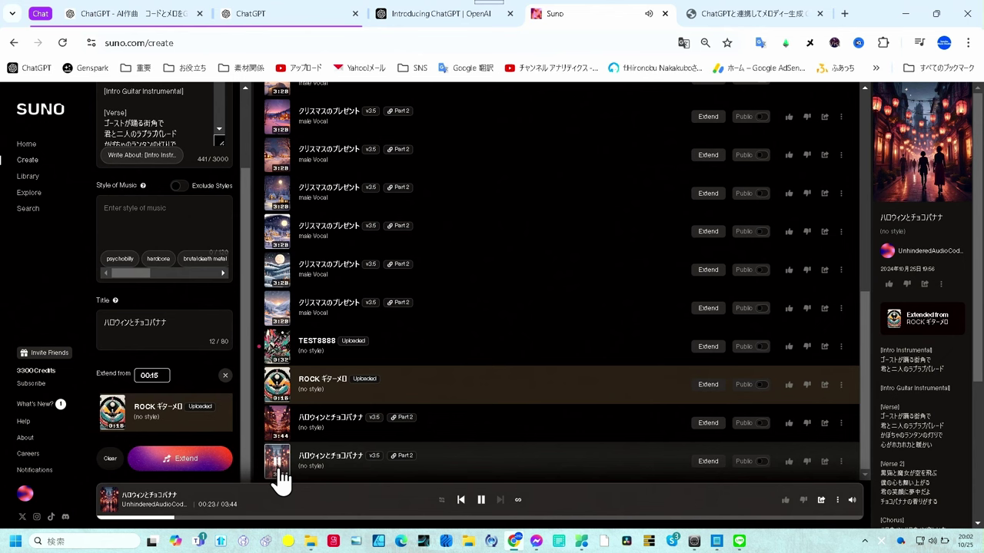
pyautogui.click(278, 471)
# Upload TESTROCK オルガンメロ.wav, keeping its title, to the Suno library
pyautogui.scroll(2, 222, 223)
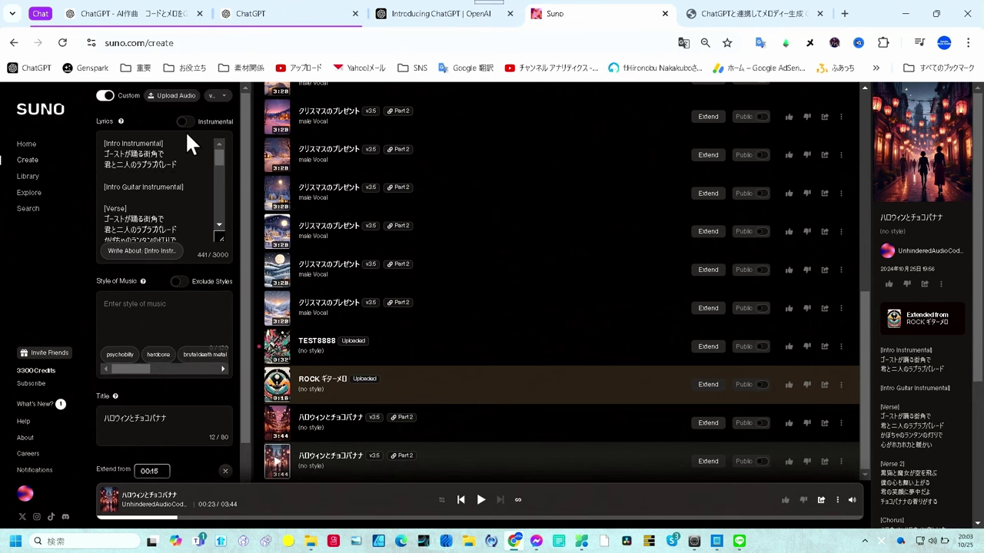
pyautogui.click(174, 96)
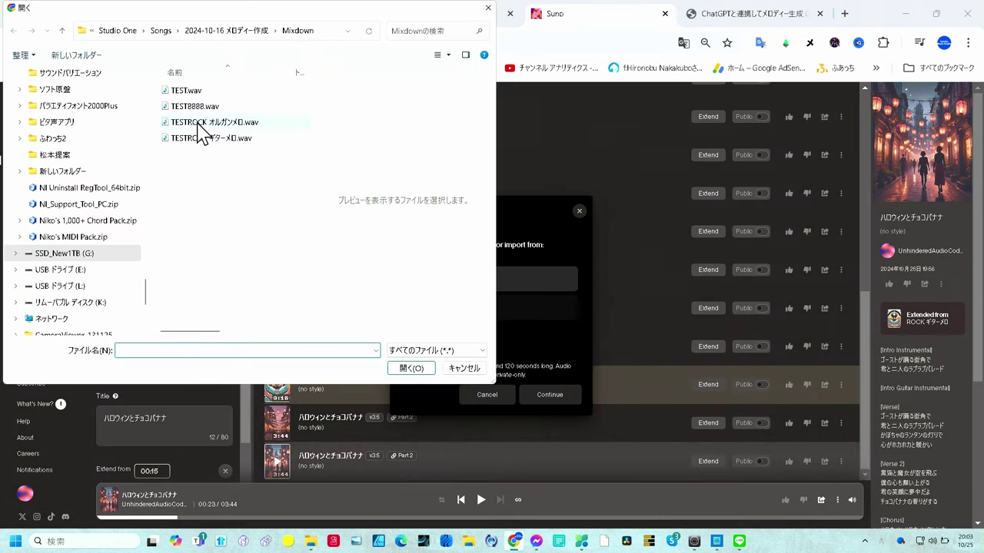
pyautogui.click(199, 125)
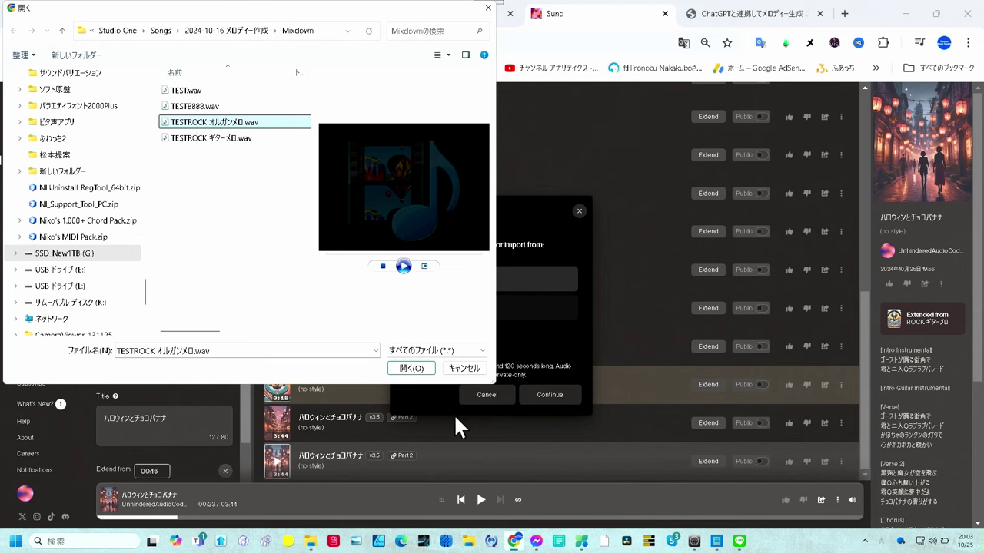
pyautogui.click(412, 369)
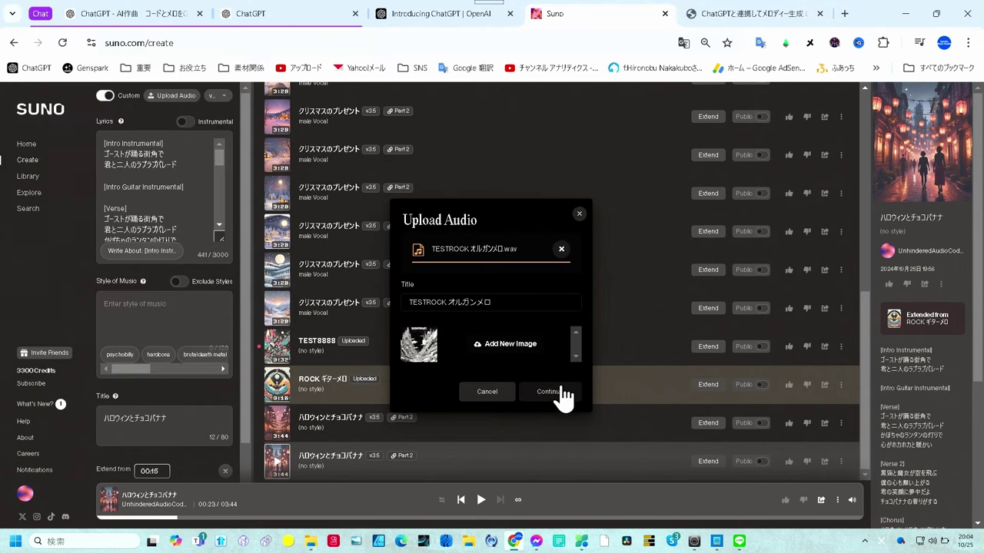
pyautogui.click(559, 397)
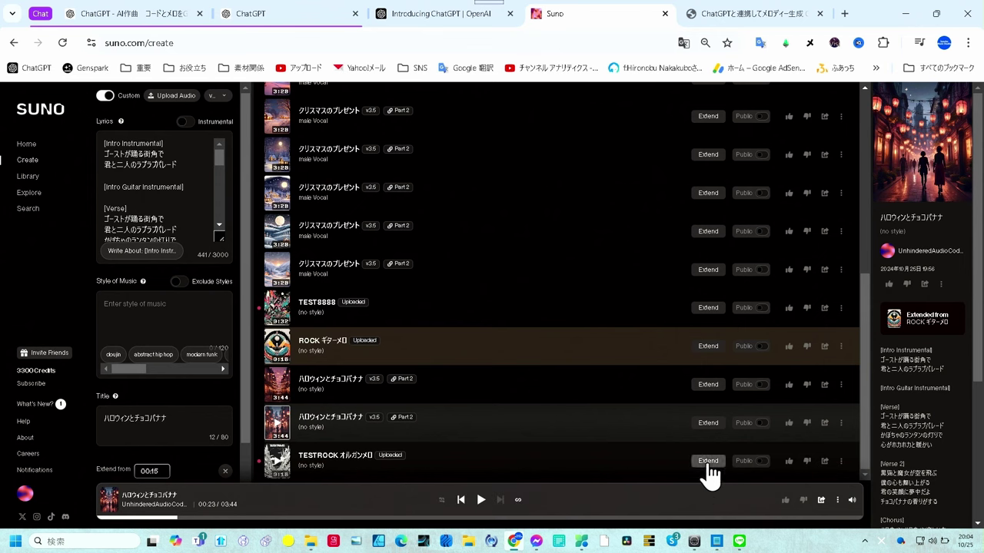
# Extend the TESTROCK オルガンメロ track from 00:15 to generate two ハロウィンとチョコバナナ v3.5 songs
pyautogui.click(708, 463)
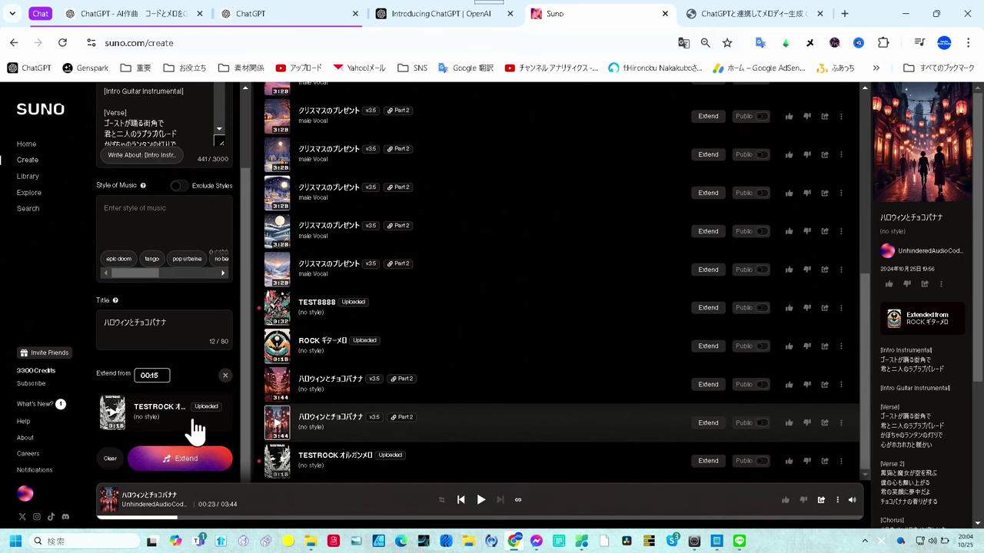
pyautogui.scroll(2, 192, 419)
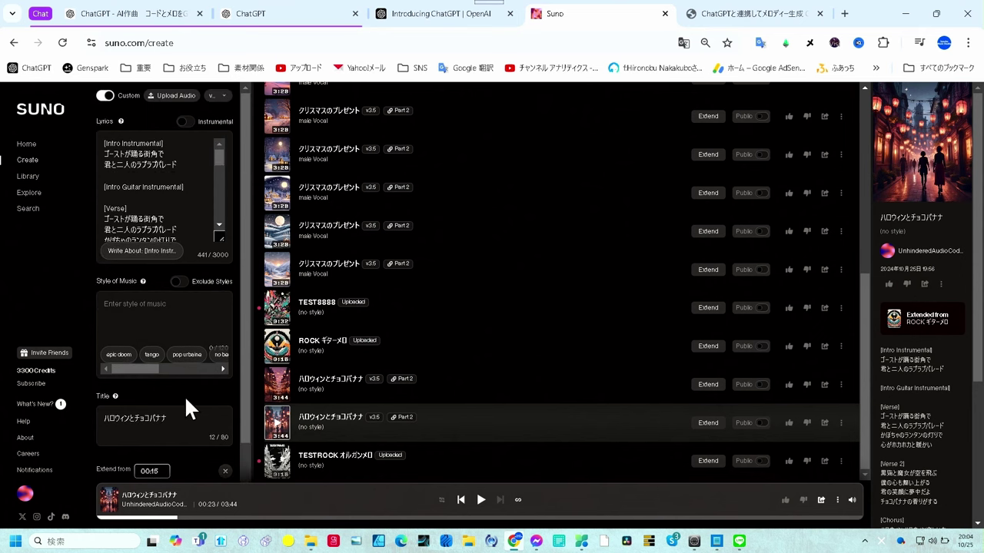
pyautogui.scroll(-2, 189, 399)
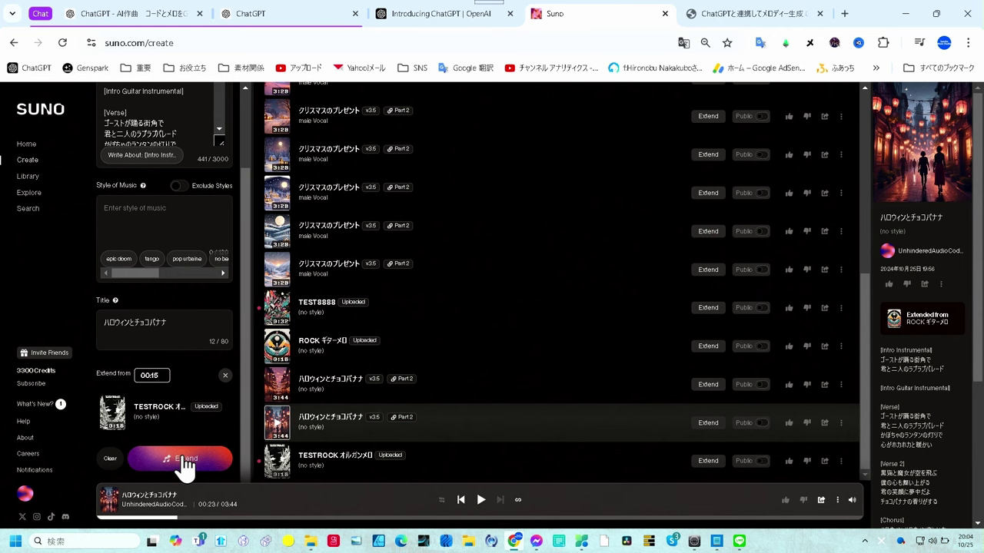
pyautogui.click(187, 463)
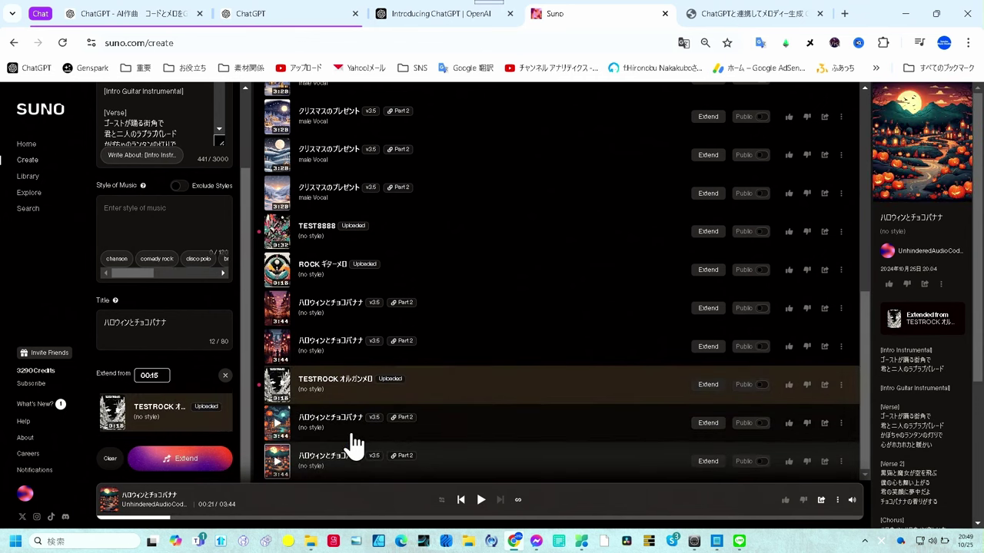
pyautogui.click(281, 431)
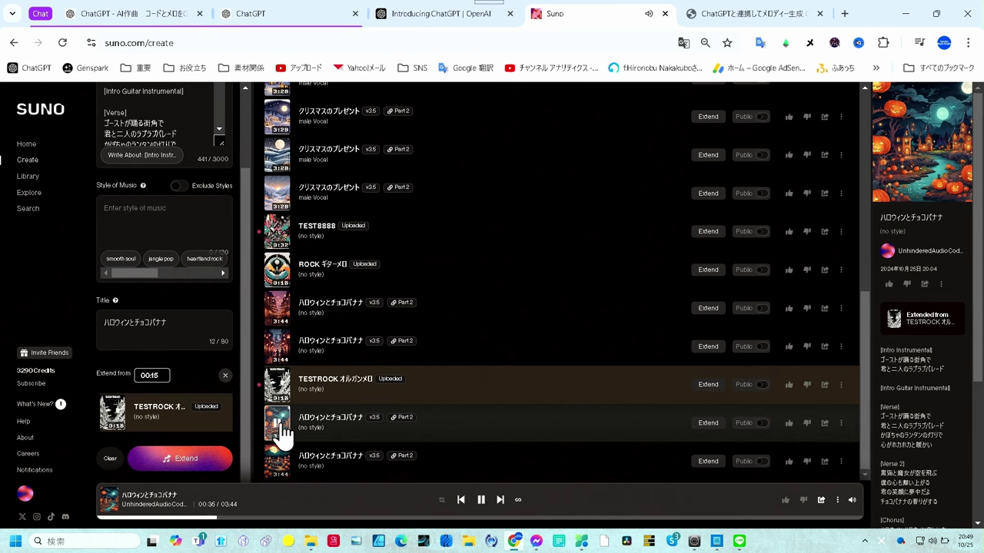
pyautogui.click(280, 424)
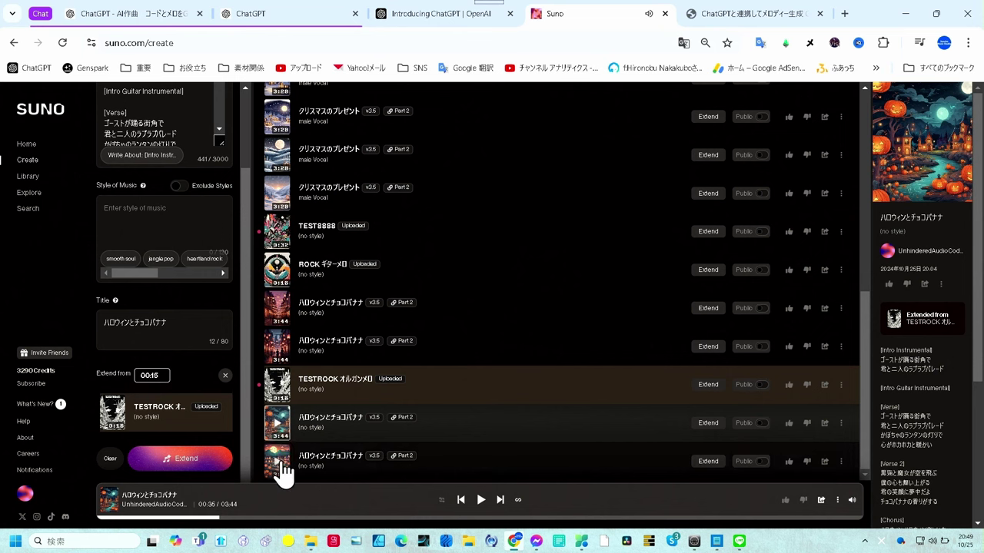
pyautogui.click(280, 464)
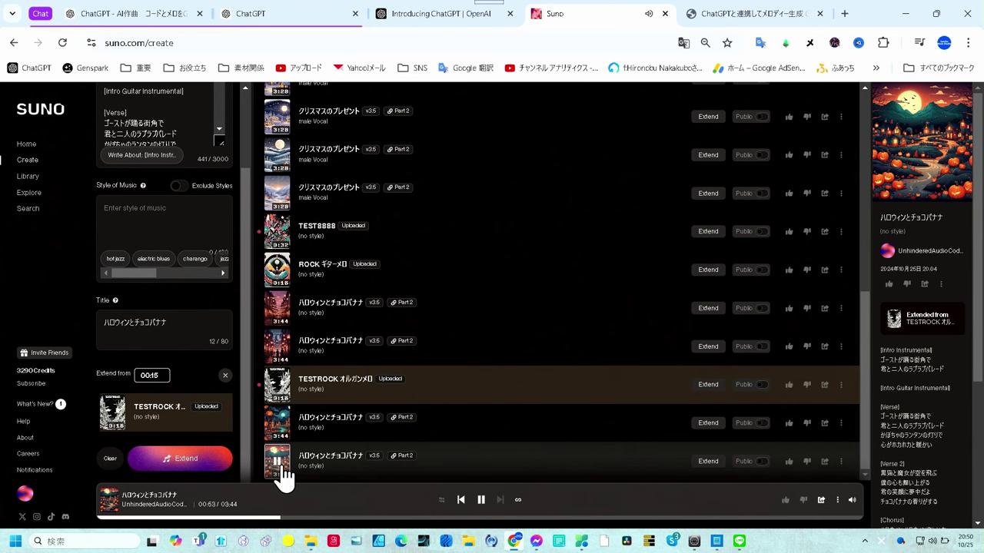
pyautogui.click(278, 463)
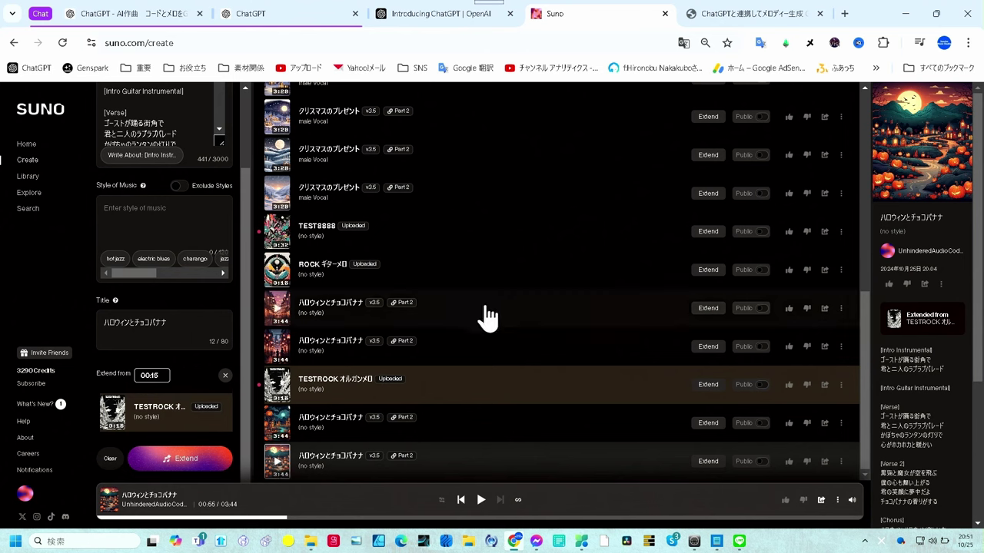
# Download one ハロウィンとチョコバナナ version as a WAV Audio file
pyautogui.click(842, 308)
pyautogui.moveTo(862, 403)
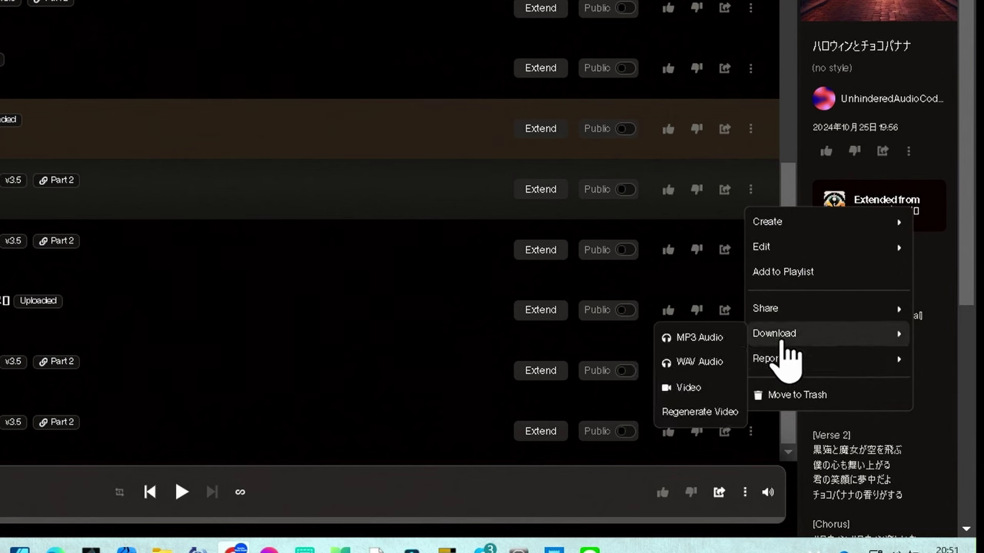
pyautogui.click(704, 367)
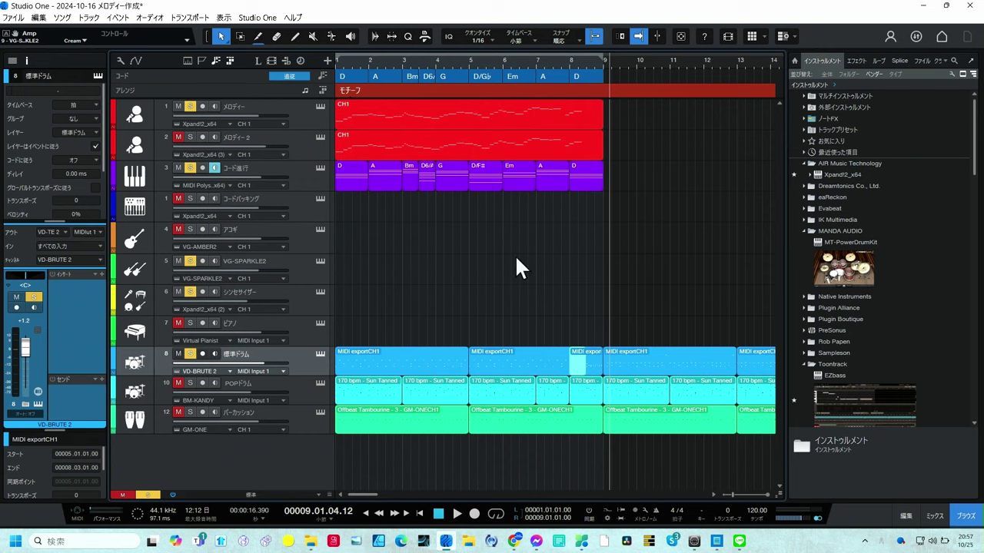
# Zoom the Studio One arrangement out with the W shortcut
pyautogui.press('w')
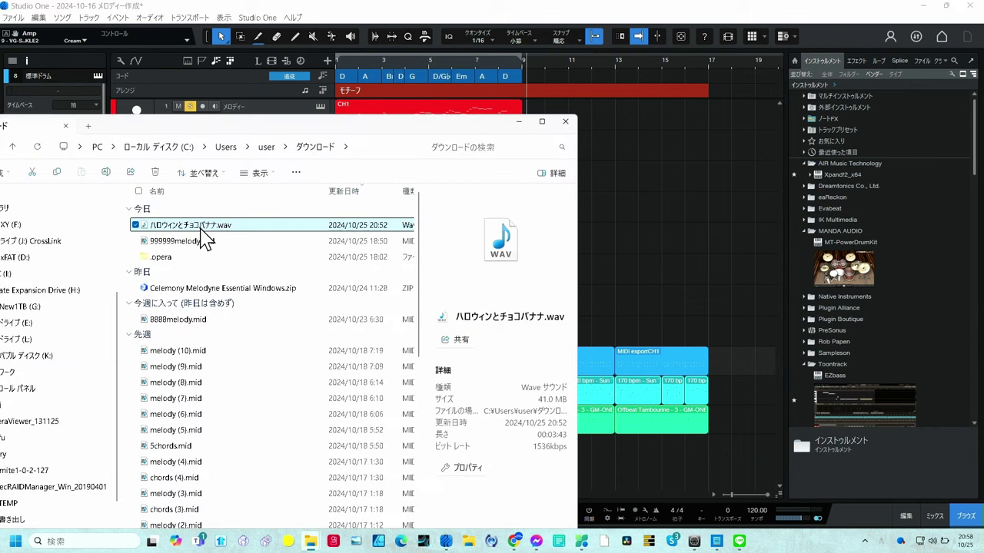
# Drop ハロウィンとチョコバナナ.wav into the arrangement as new audio track 13 starting at bar 18
pyautogui.moveTo(200, 230); pyautogui.dragTo(725, 445)
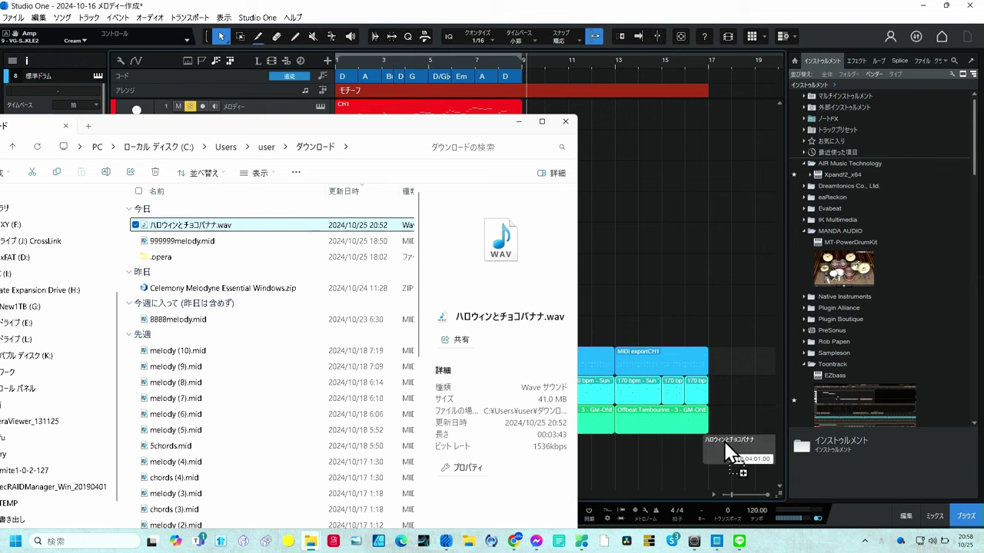
pyautogui.moveTo(724, 439); pyautogui.dragTo(724, 444)
pyautogui.hscroll(4, 584, 66)
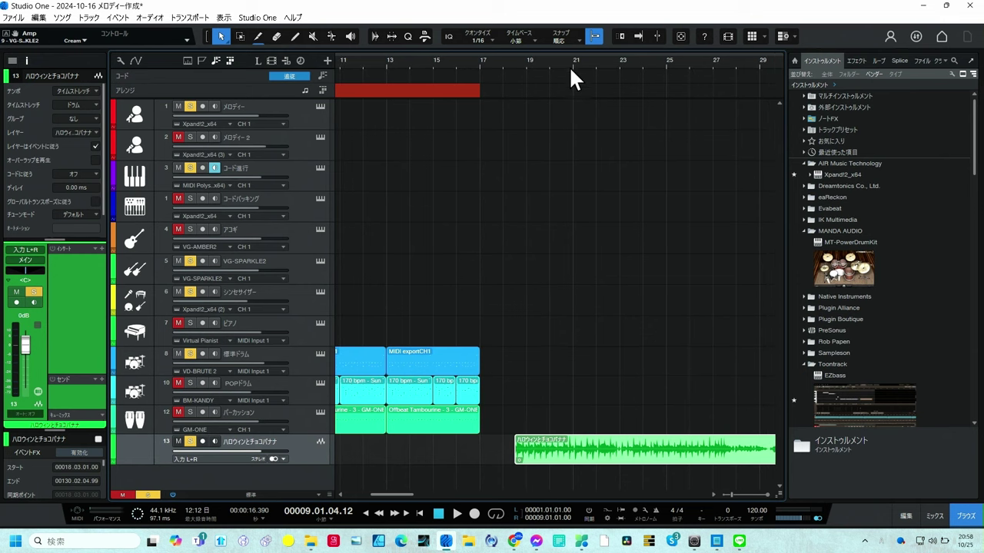
pyautogui.moveTo(569, 65); pyautogui.dragTo(529, 42)
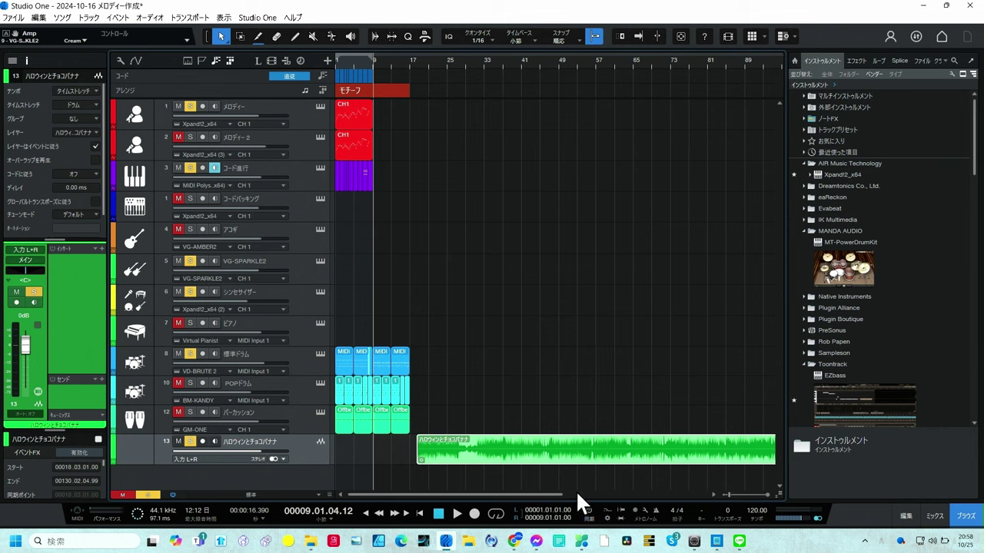
pyautogui.rightClick(565, 450)
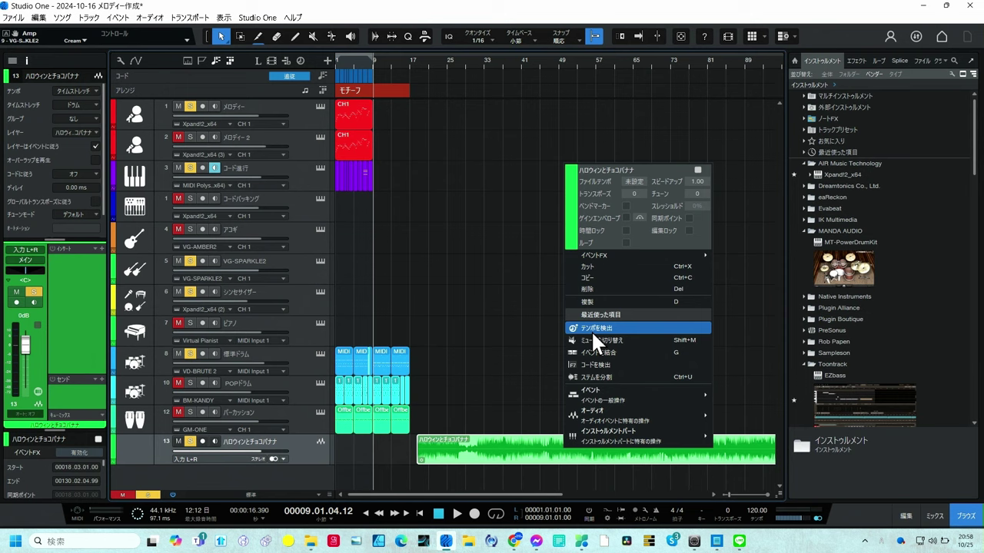
# Run テンポを検出 on the ハロウィンとチョコバナナ clip, giving a 120.00 file tempo
pyautogui.click(592, 335)
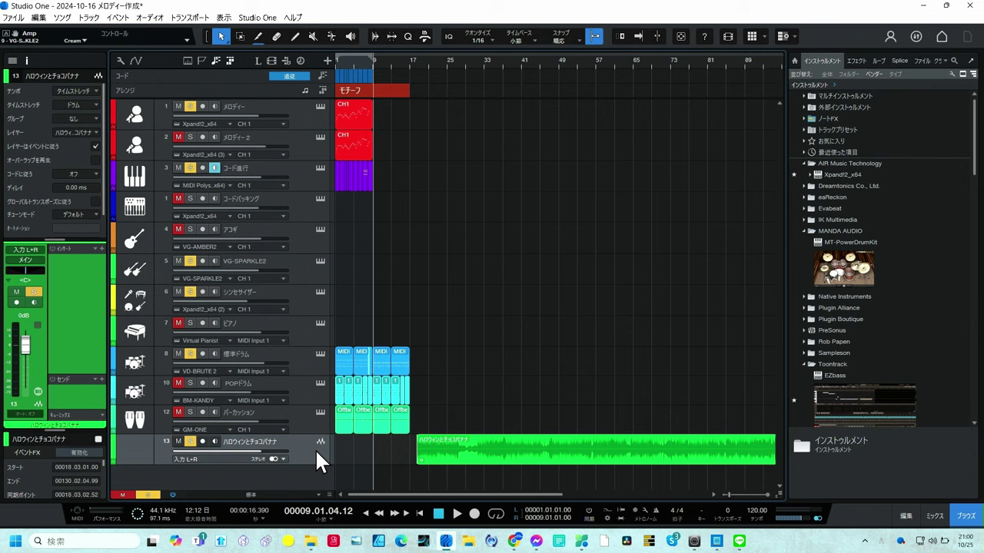
# Make ハロウィンとチョコバナナ track 1 and, with Snap off, move its clip to 18.04.03.51
pyautogui.moveTo(317, 452); pyautogui.dragTo(286, 77)
pyautogui.moveTo(286, 78); pyautogui.dragTo(287, 101)
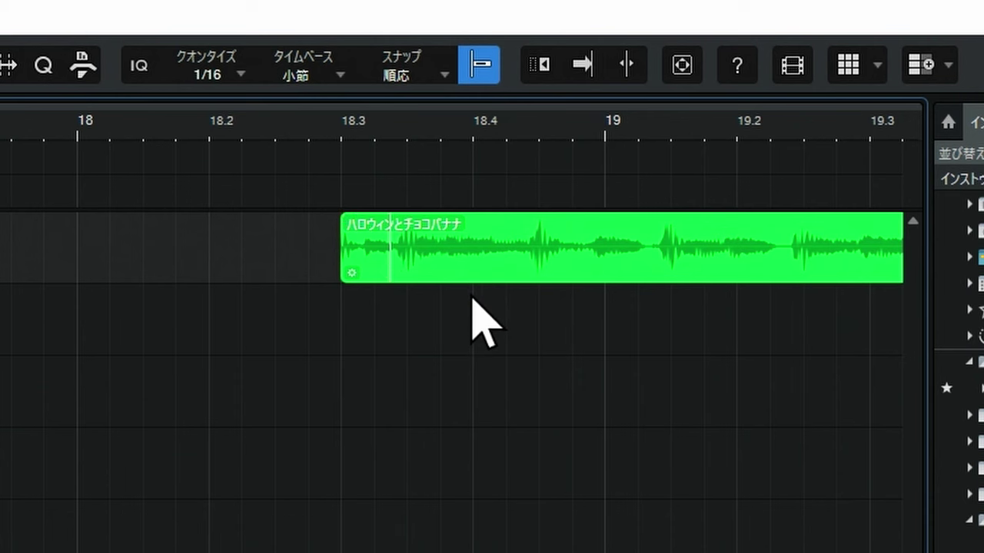
pyautogui.click(474, 68)
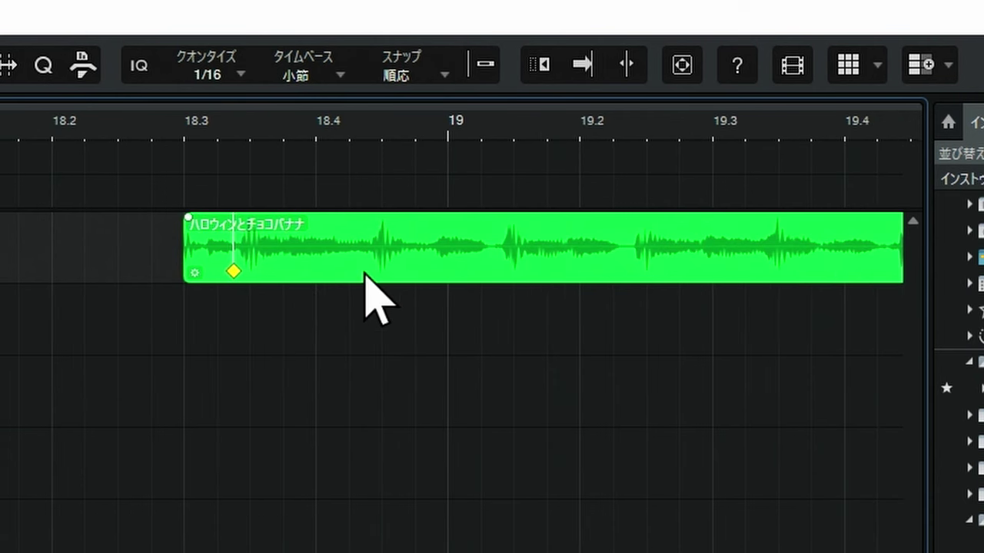
pyautogui.moveTo(352, 252)
pyautogui.mouseDown()
pyautogui.moveTo(529, 250)
pyautogui.moveTo(534, 263)
pyautogui.mouseUp()
pyautogui.scroll(3, 507, 208)
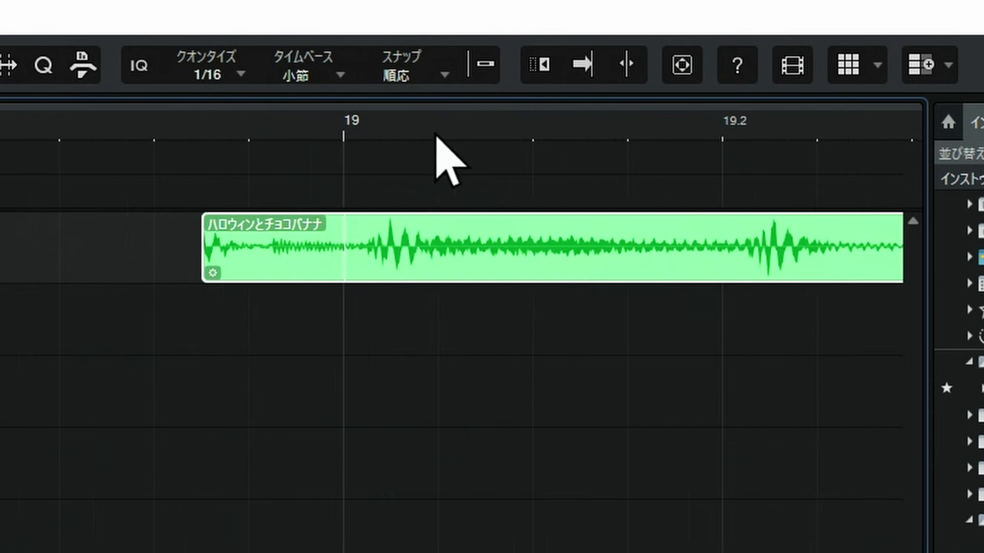
pyautogui.scroll(2, 421, 158)
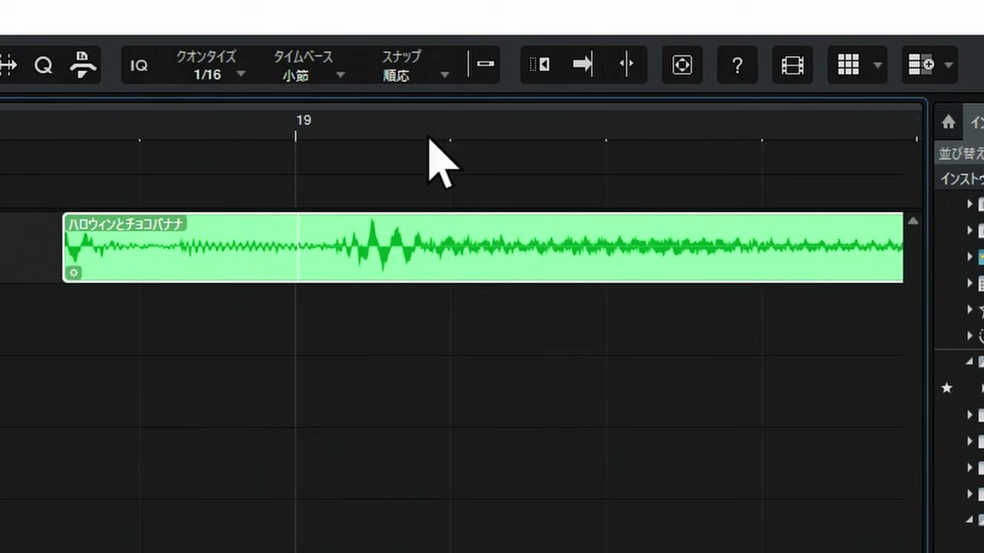
pyautogui.scroll(-3, 396, 108)
pyautogui.press('z')
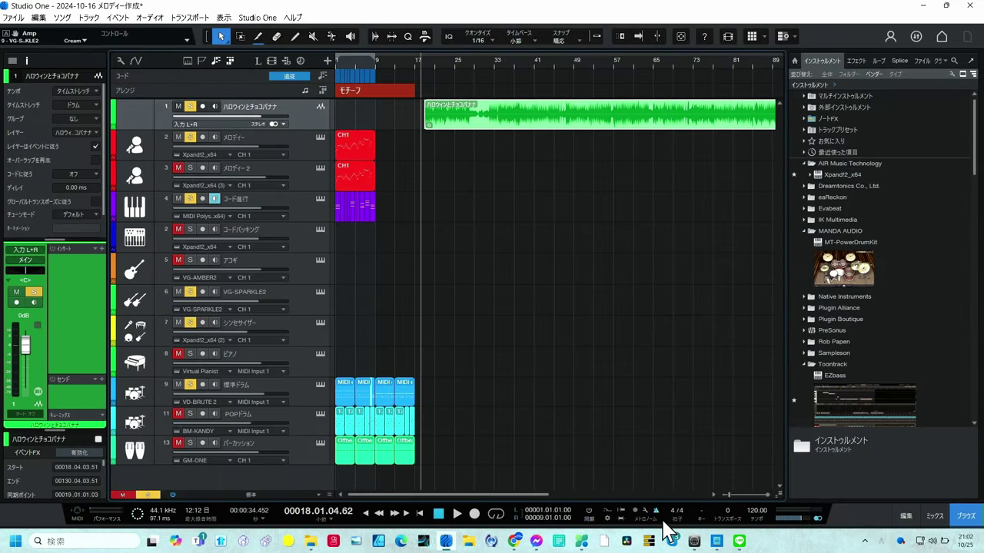
pyautogui.press('space')
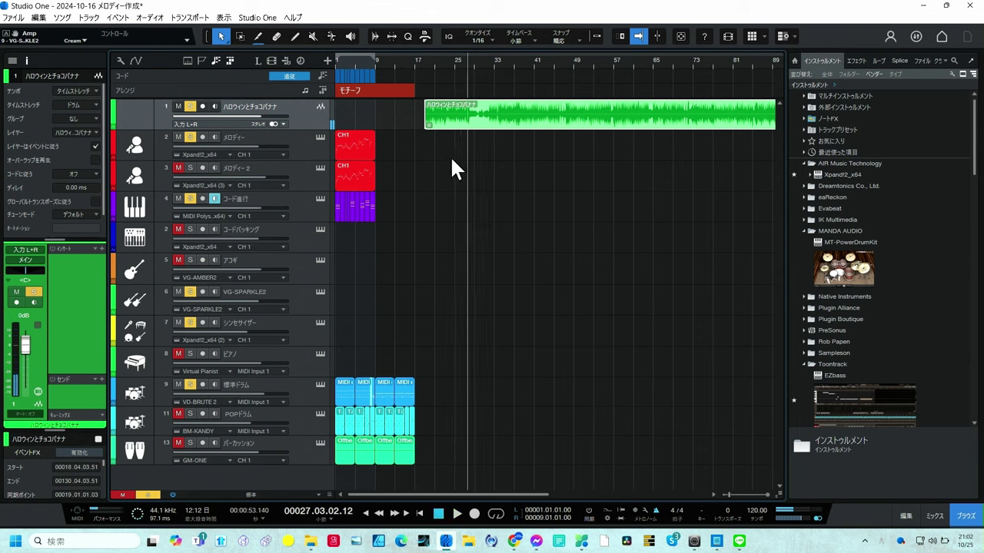
pyautogui.scroll(5, 444, 127)
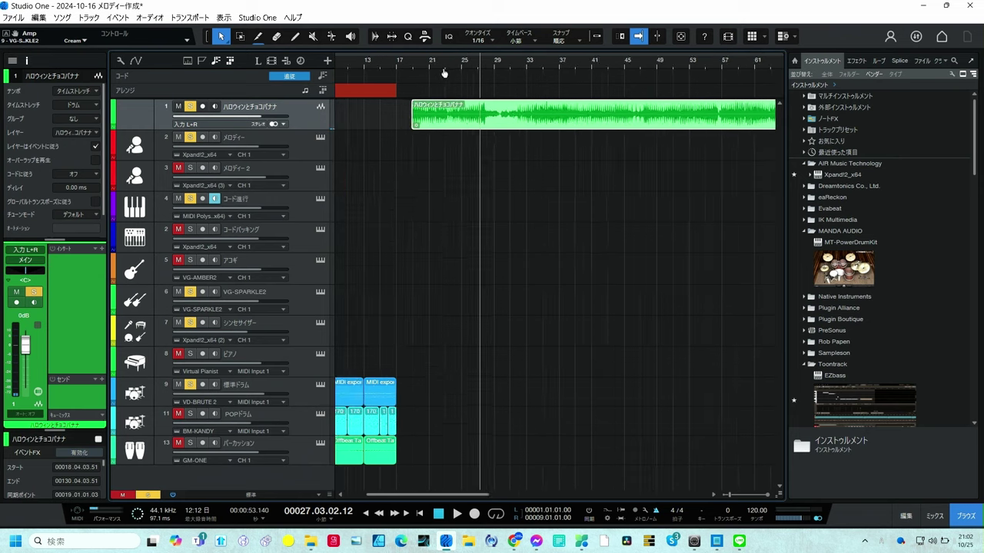
pyautogui.scroll(3, 444, 80)
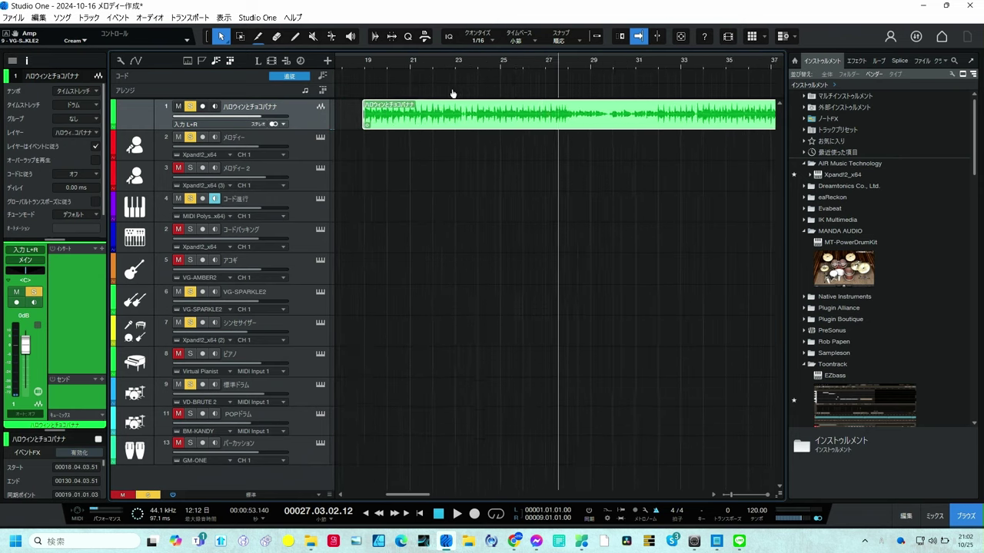
pyautogui.click(494, 61)
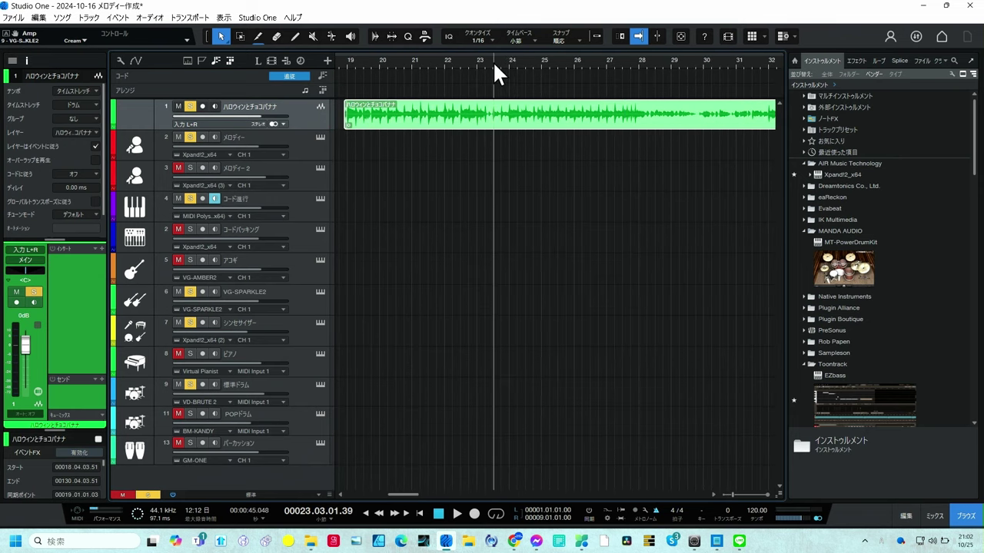
pyautogui.press('space')
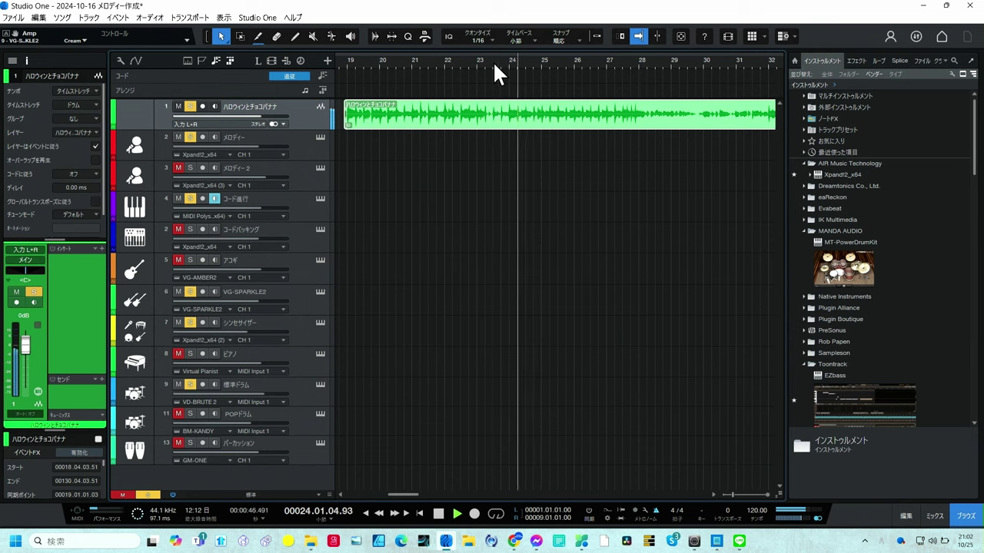
pyautogui.press('space')
pyautogui.click(483, 61)
pyautogui.press('space')
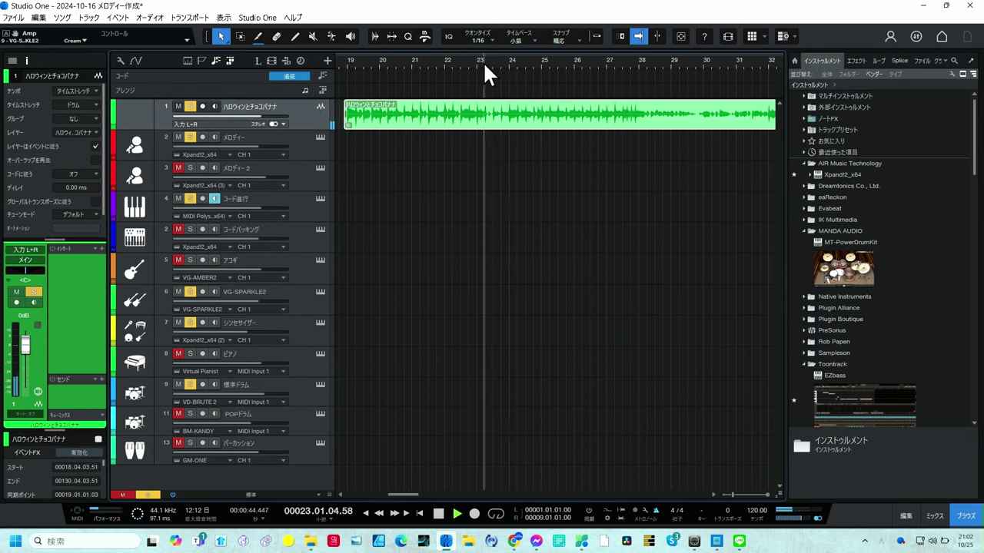
pyautogui.press('space')
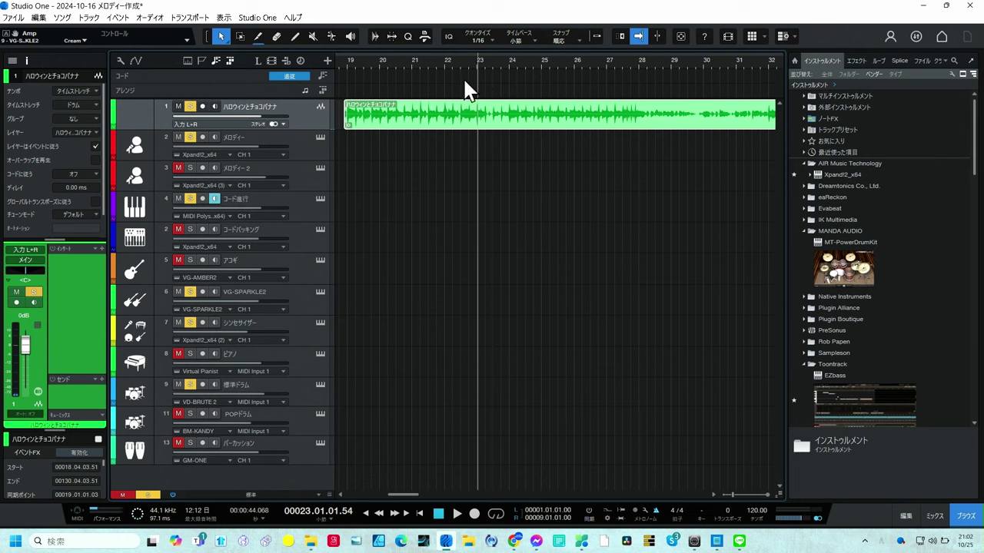
pyautogui.press('space')
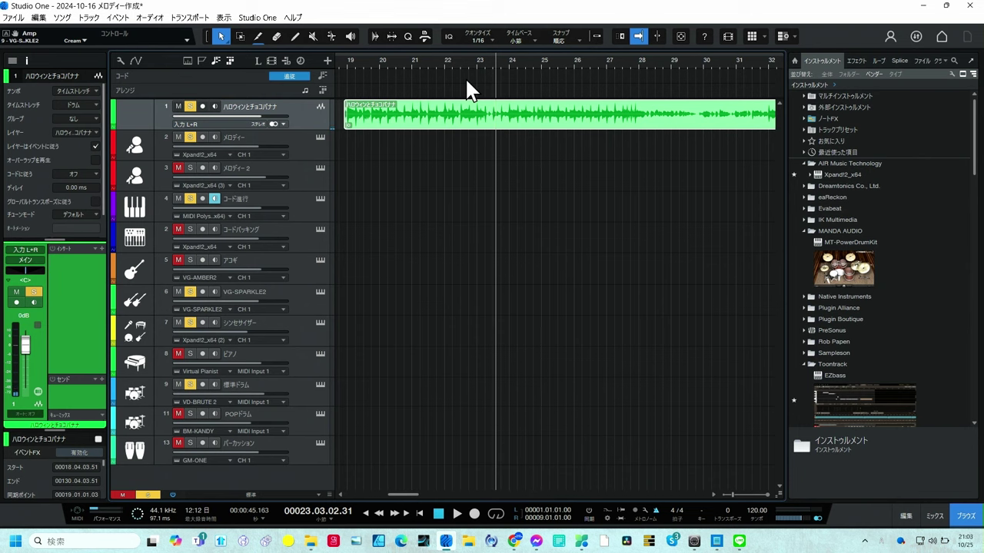
pyautogui.scroll(3, 485, 99)
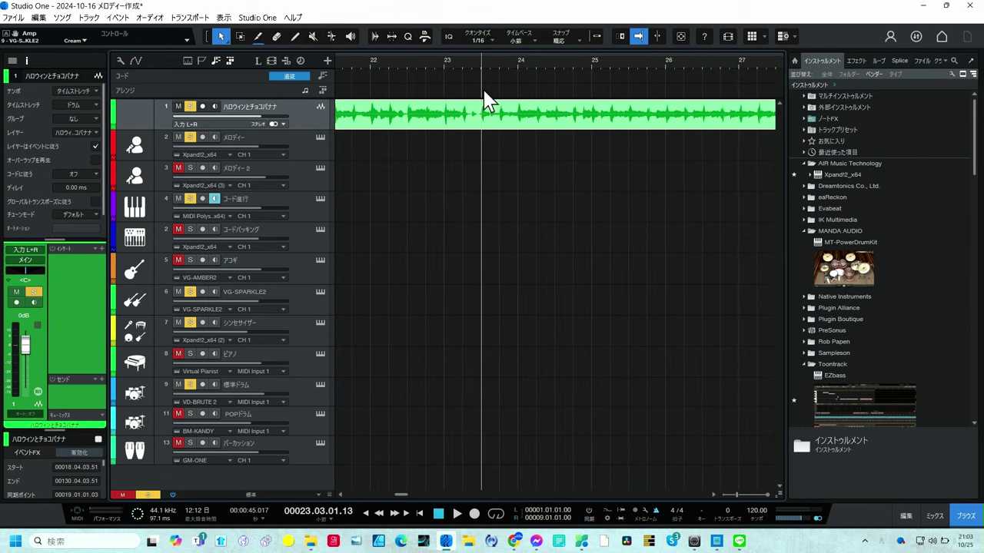
pyautogui.press('space')
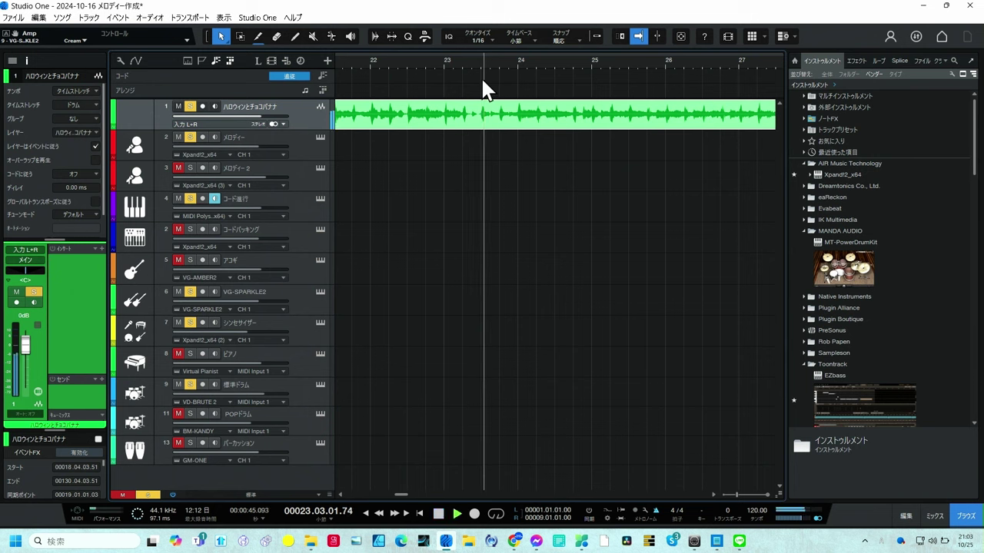
pyautogui.press('space')
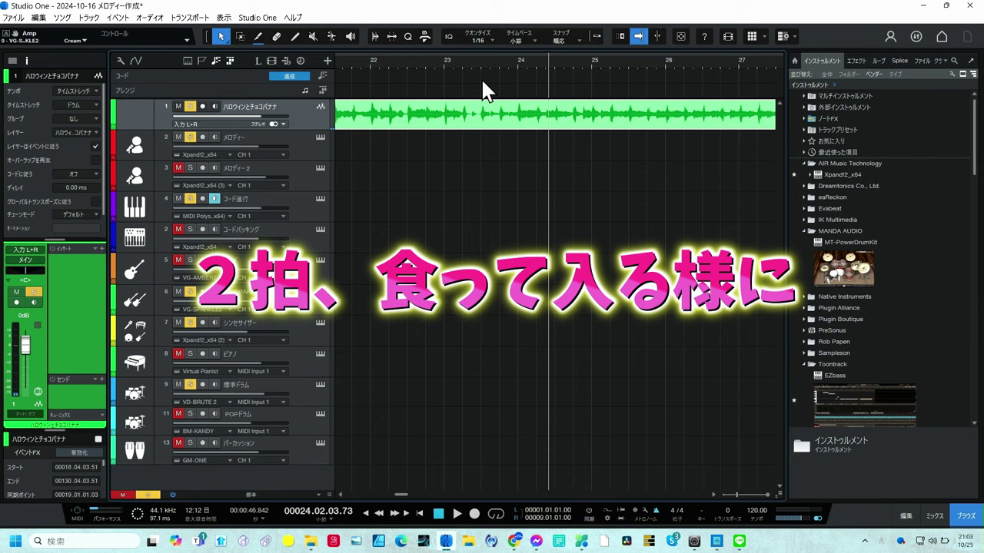
# Split the song audio at bar 23 beat 3 and delete the lead-in before the cut
pyautogui.scroll(5, 477, 69)
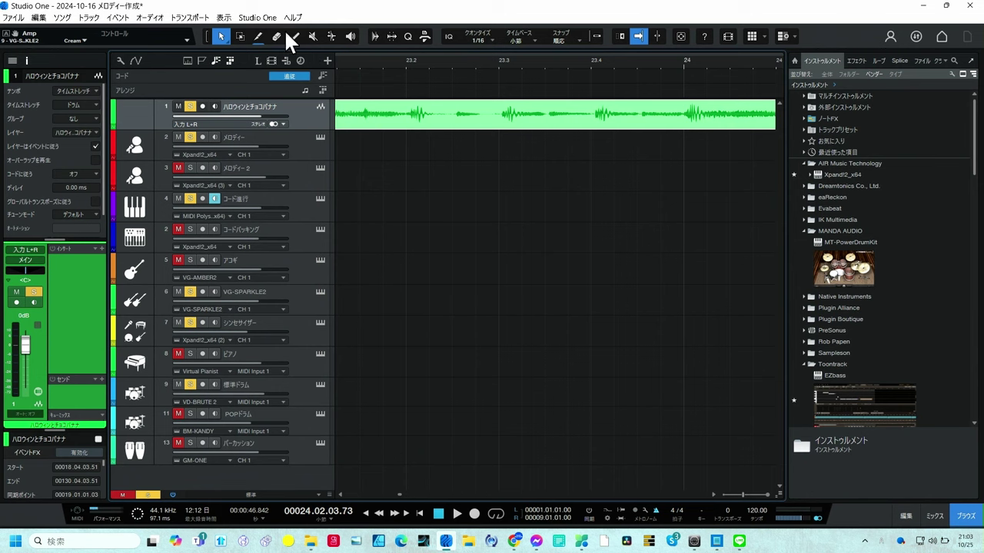
pyautogui.press('3')
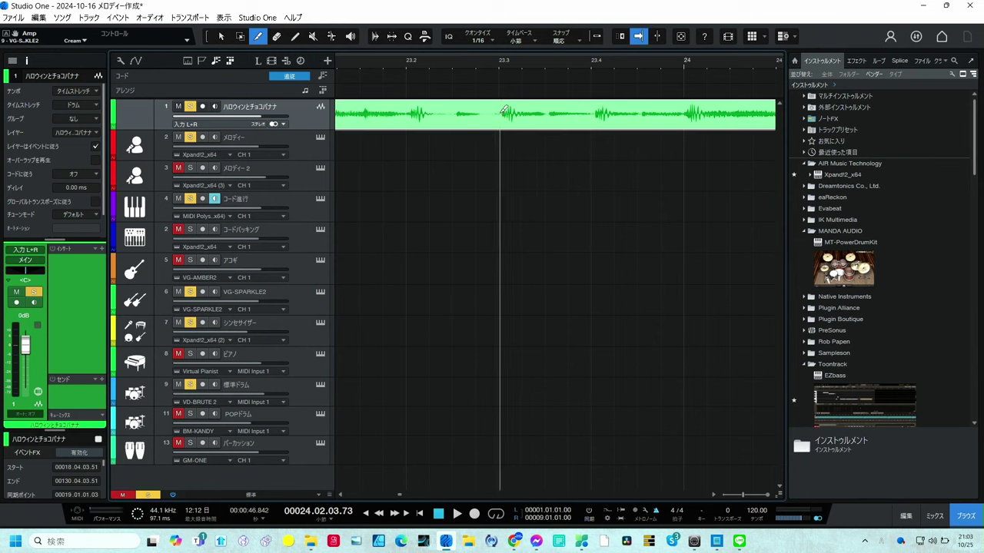
pyautogui.click(500, 111)
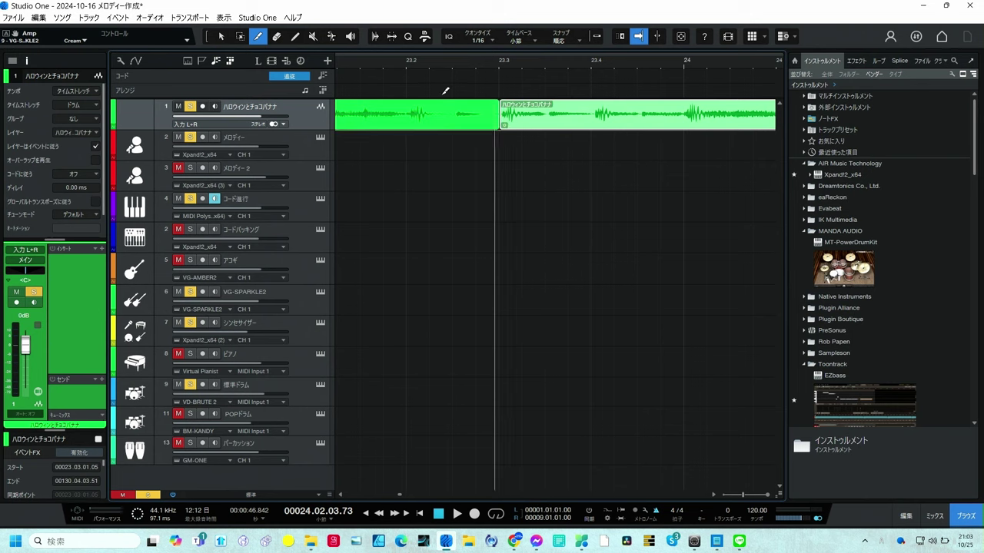
pyautogui.click(221, 35)
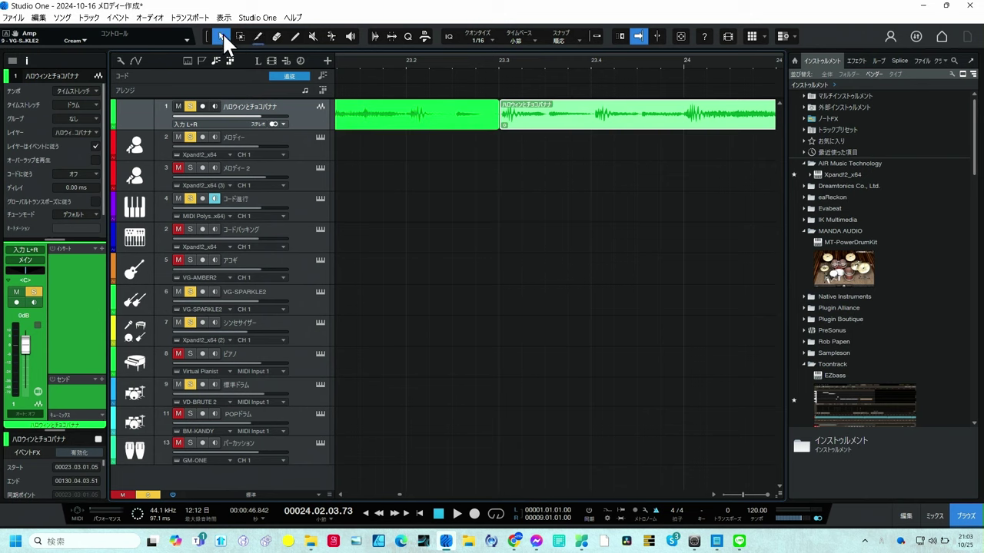
pyautogui.click(366, 121)
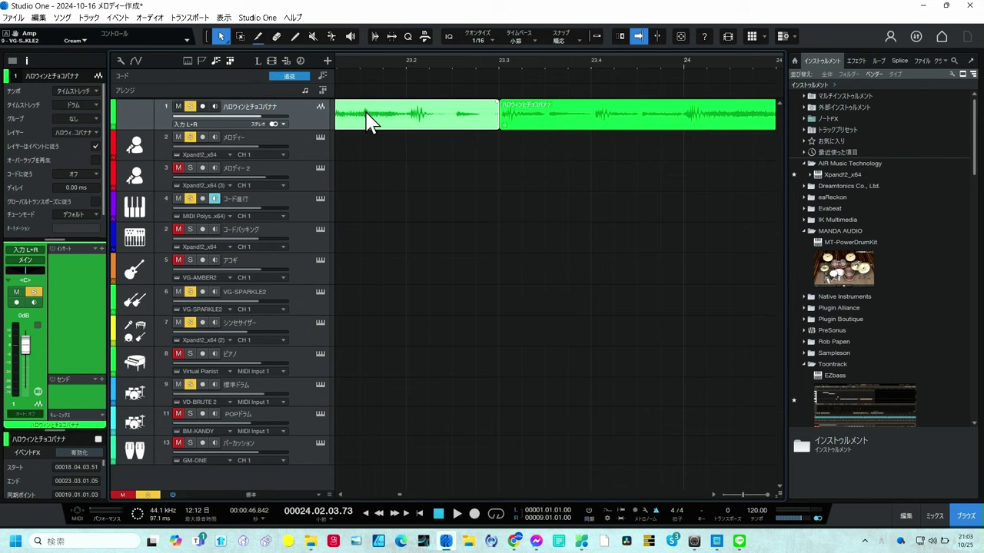
pyautogui.press('Delete')
pyautogui.moveTo(453, 62); pyautogui.dragTo(459, 54)
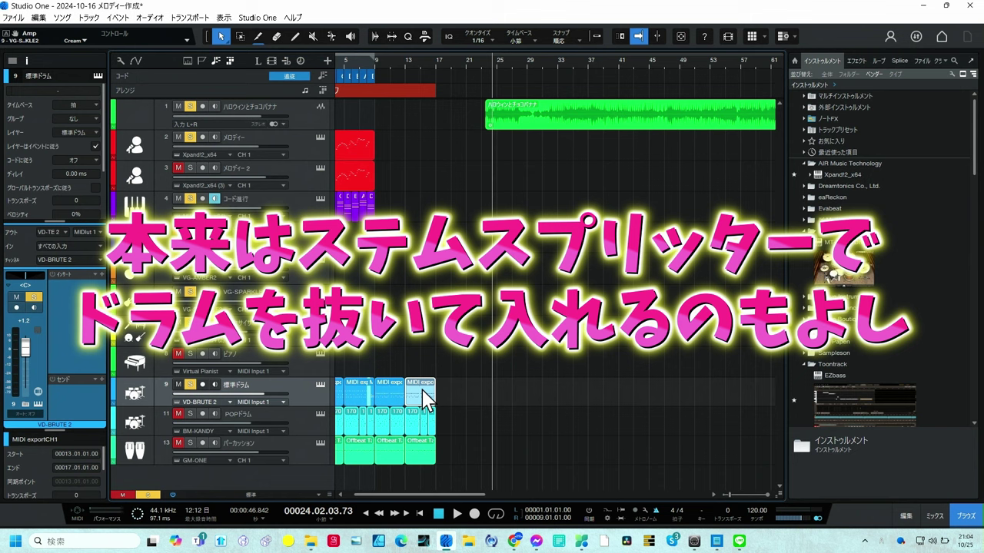
# Copy the drum MIDI clip to bar 24 and duplicate it to fill bars 24–40
pyautogui.moveTo(422, 390); pyautogui.dragTo(512, 388)
pyautogui.press('e')
pyautogui.press('e')
pyautogui.press('e')
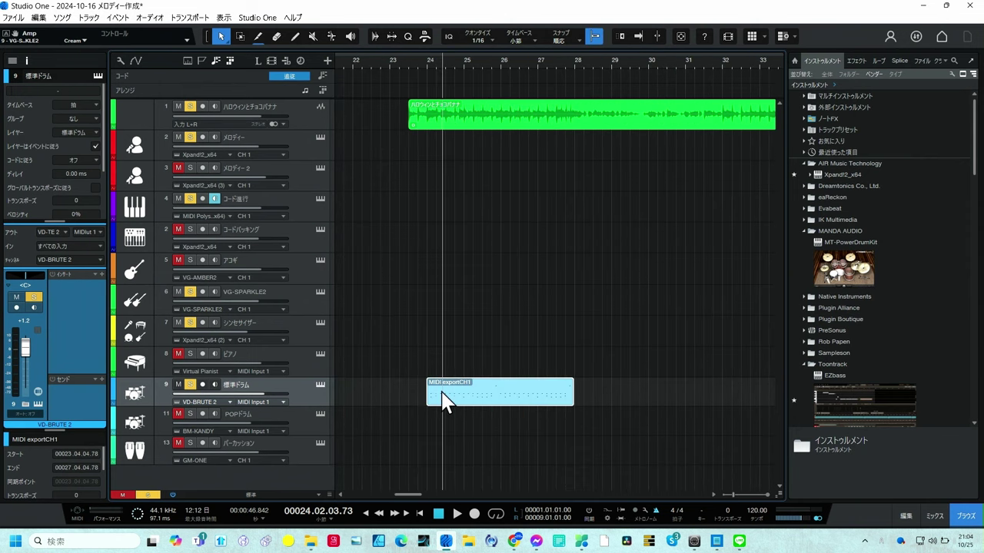
pyautogui.moveTo(442, 400); pyautogui.dragTo(448, 402)
pyautogui.hotkey('ctrl', 'd')
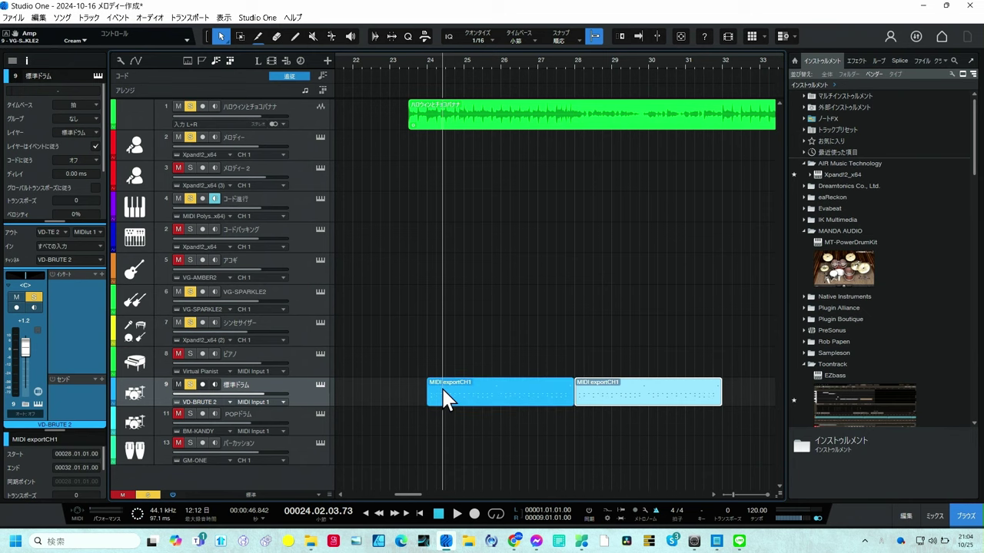
pyautogui.hotkey('ctrl', 'd')
pyautogui.hotkey('ctrl', 'd')
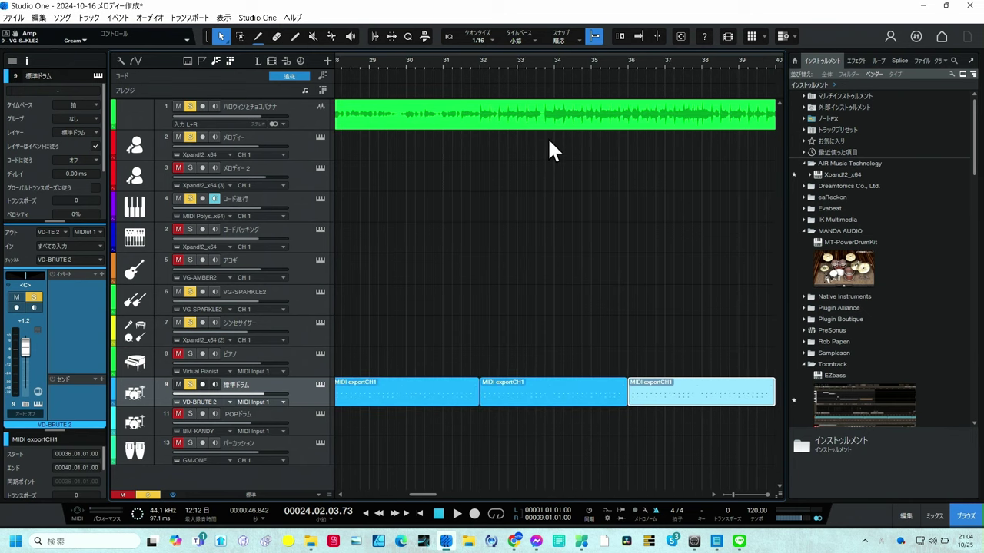
pyautogui.press('w')
# Play from bar 22 and raise the 標準ドラム track volume to +10
pyautogui.click(405, 62)
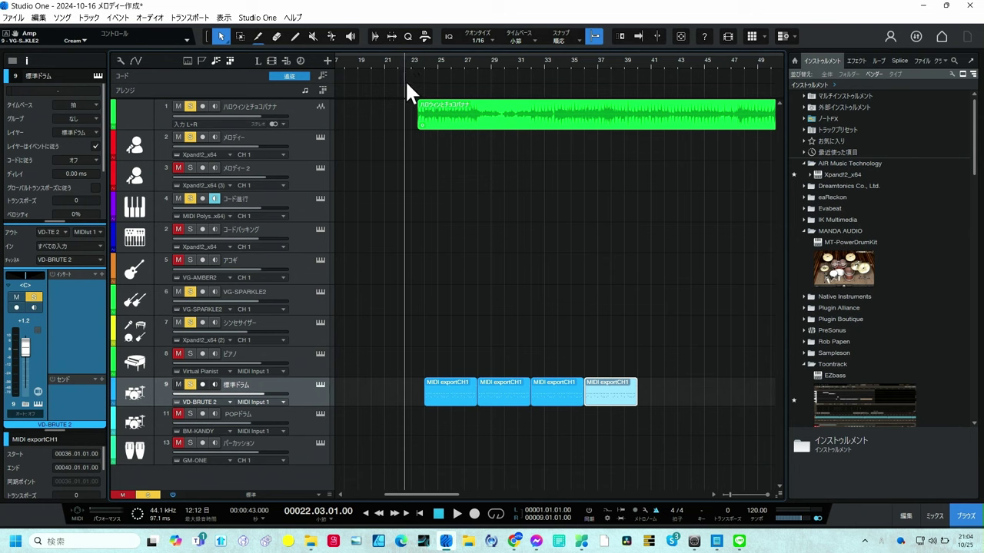
pyautogui.press('space')
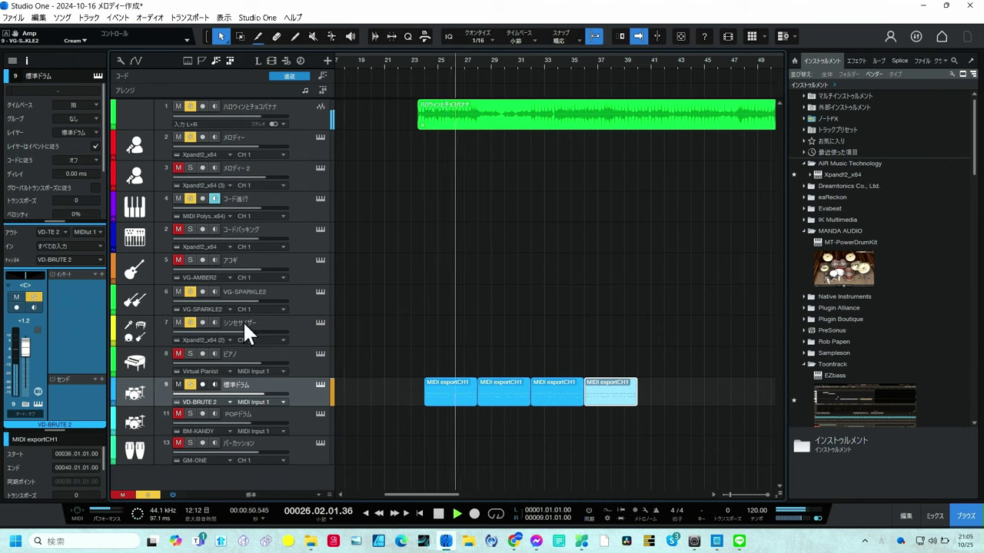
pyautogui.moveTo(257, 394); pyautogui.dragTo(269, 398)
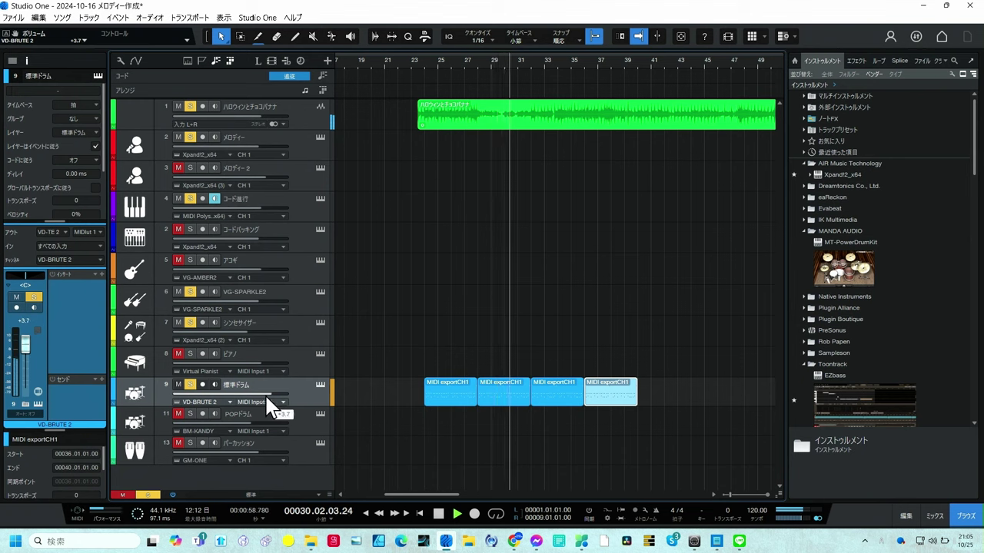
pyautogui.moveTo(270, 405); pyautogui.dragTo(303, 367)
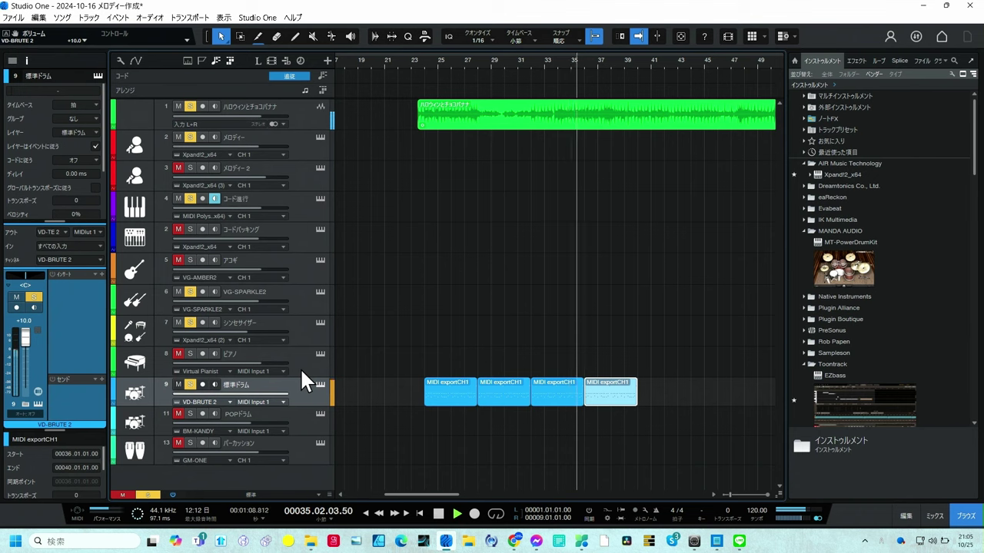
pyautogui.press('space')
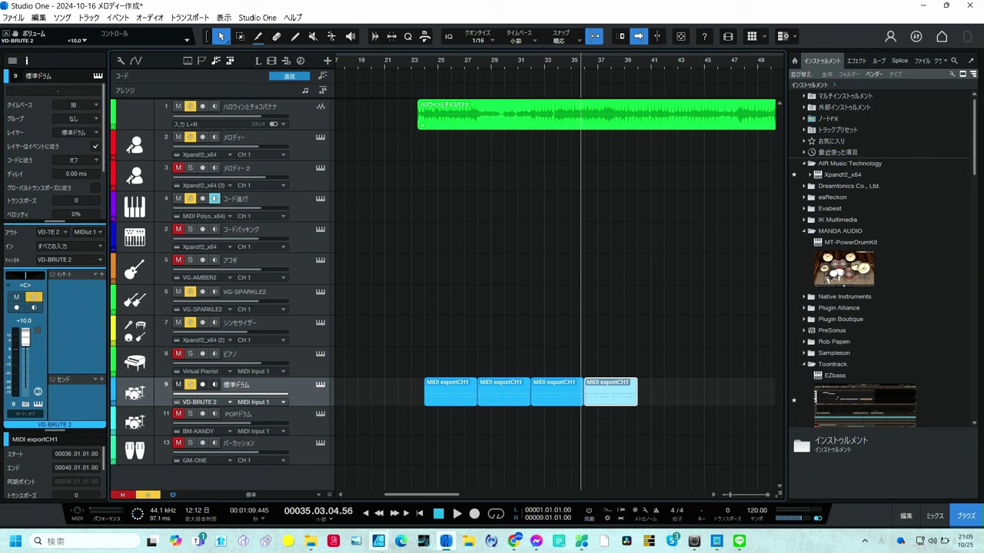
pyautogui.click(515, 541)
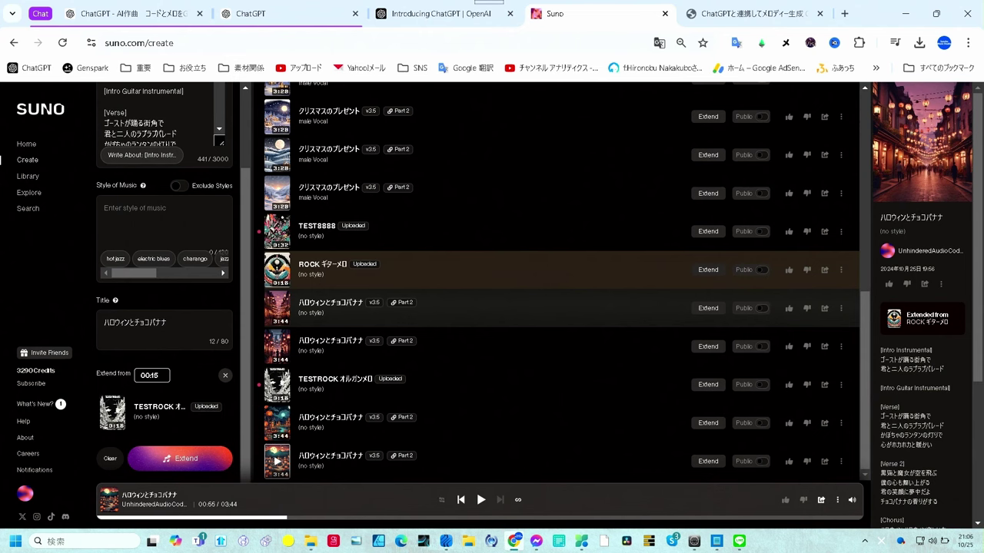
pyautogui.scroll(3, 179, 132)
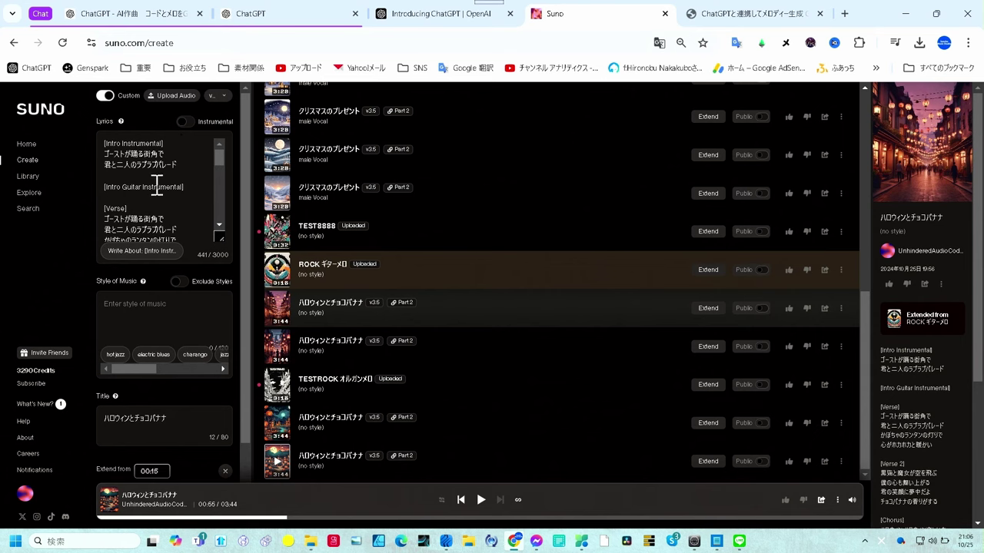